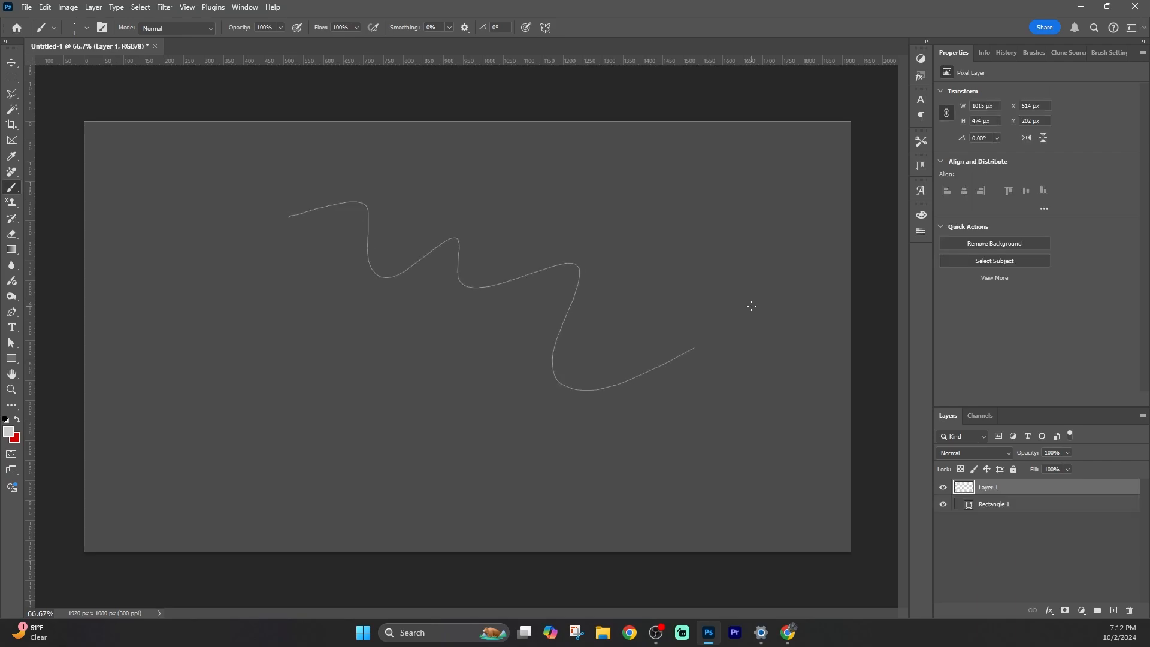
# Clear the canvas by undoing the squiggly line and a test brush stroke.
pyautogui.hotkey('ctrl', 'z')
pyautogui.click(1115, 612)
pyautogui.moveTo(269, 363)
pyautogui.mouseDown()
pyautogui.moveTo(351, 277)
pyautogui.moveTo(490, 499)
pyautogui.moveTo(93, 267)
pyautogui.moveTo(426, 269)
pyautogui.mouseUp()
pyautogui.hotkey('ctrl', 'z')
# Browse the brush presets, brush settings and the brush folders in the Brushes panel.
pyautogui.click(53, 27)
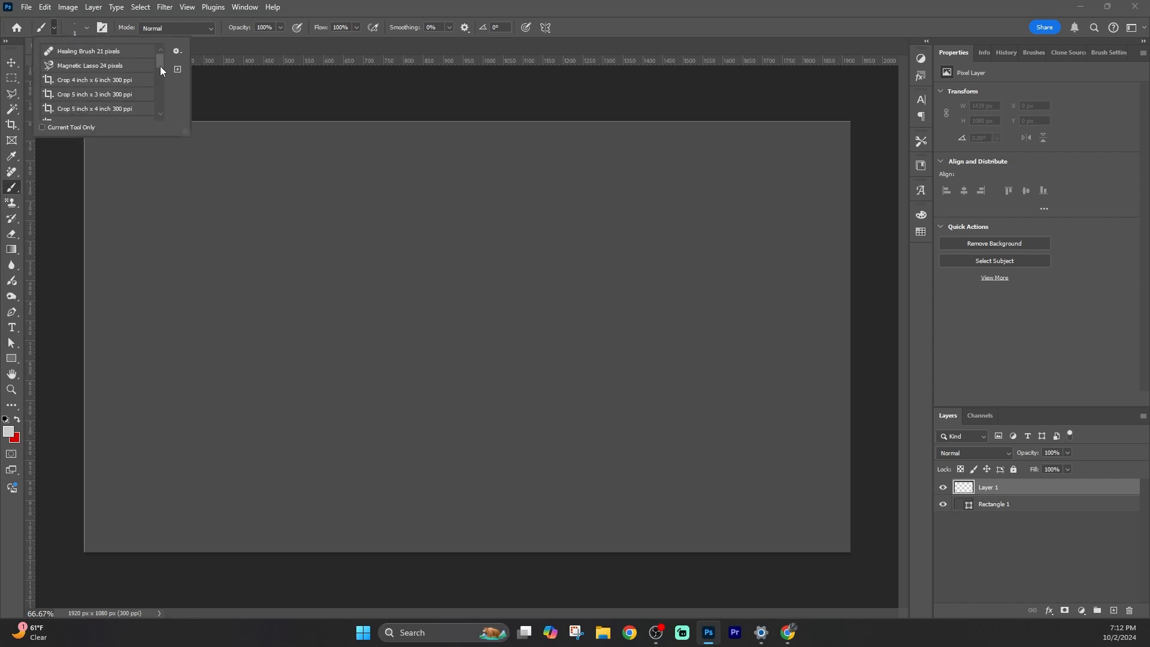
pyautogui.click(102, 27)
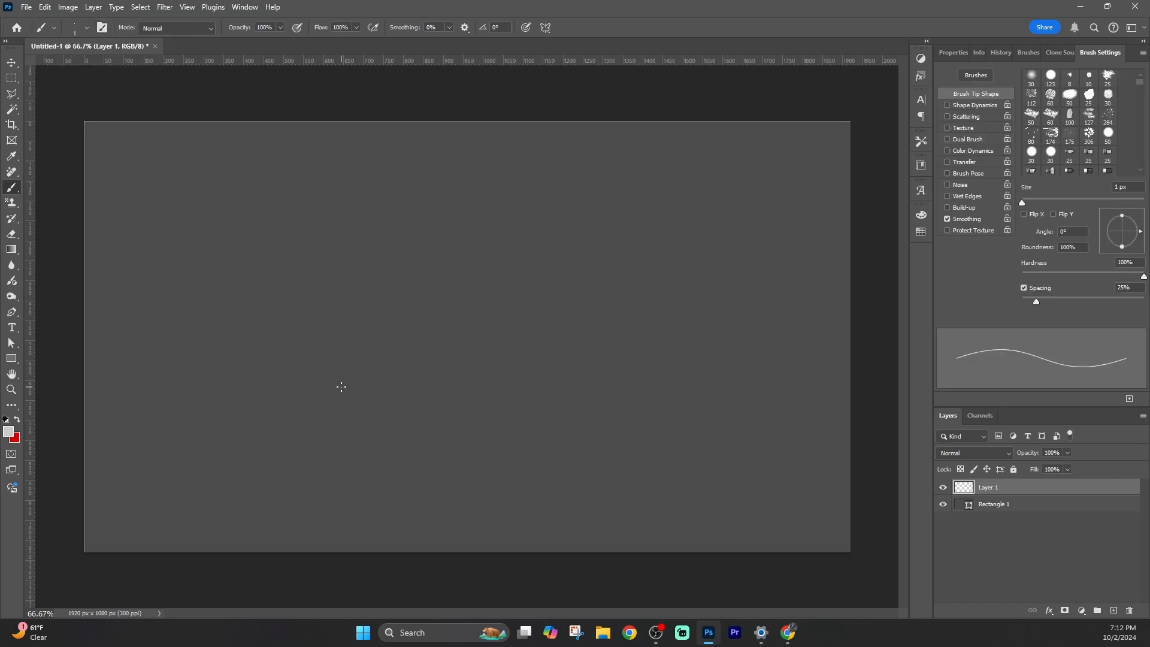
pyautogui.click(1030, 53)
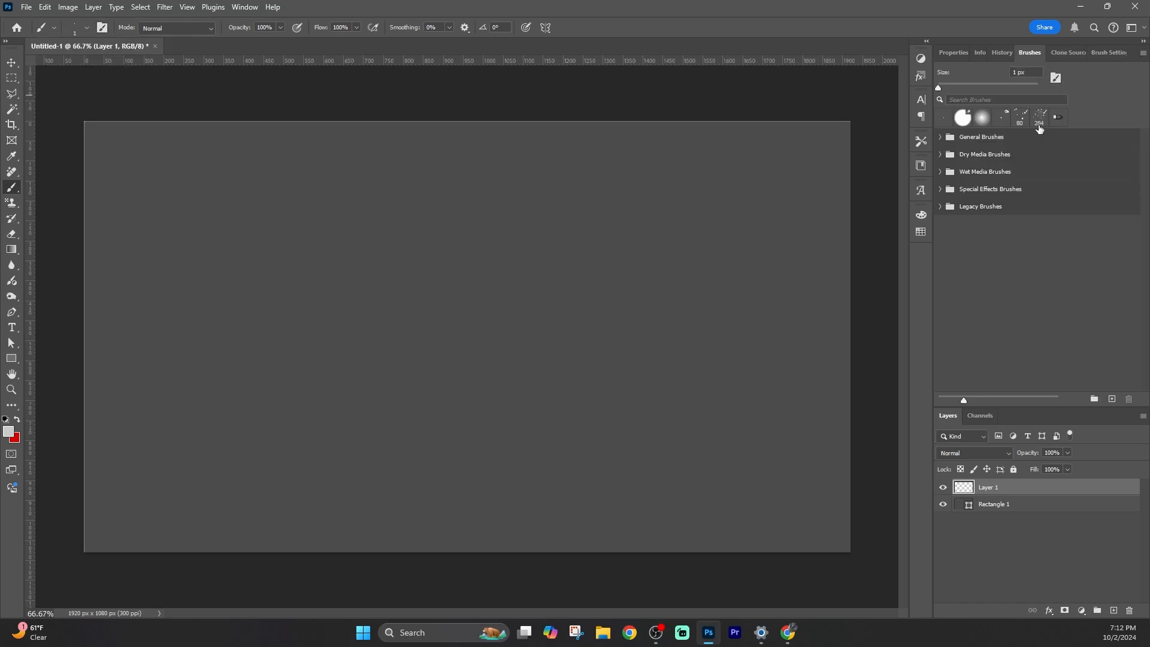
pyautogui.click(939, 190)
pyautogui.click(987, 264)
pyautogui.click(940, 317)
pyautogui.scroll(-5, 943, 299)
pyautogui.click(952, 379)
pyautogui.scroll(-6, 1147, 330)
pyautogui.moveTo(1146, 331); pyautogui.dragTo(1148, 379)
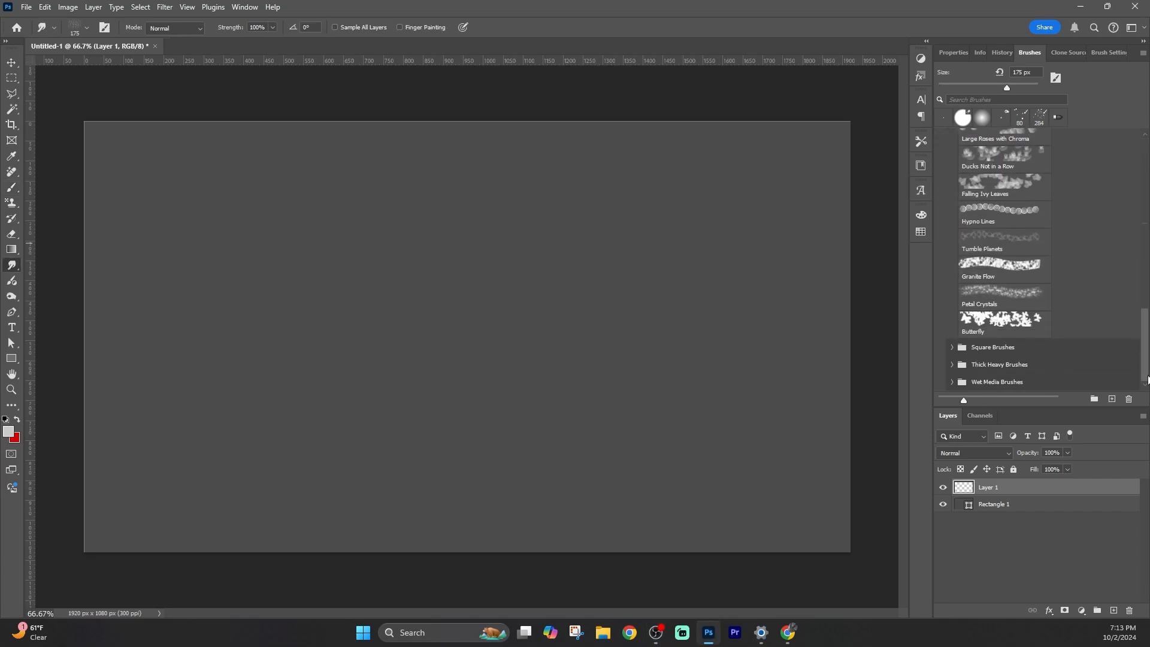
pyautogui.click(957, 384)
pyautogui.scroll(-5, 1144, 326)
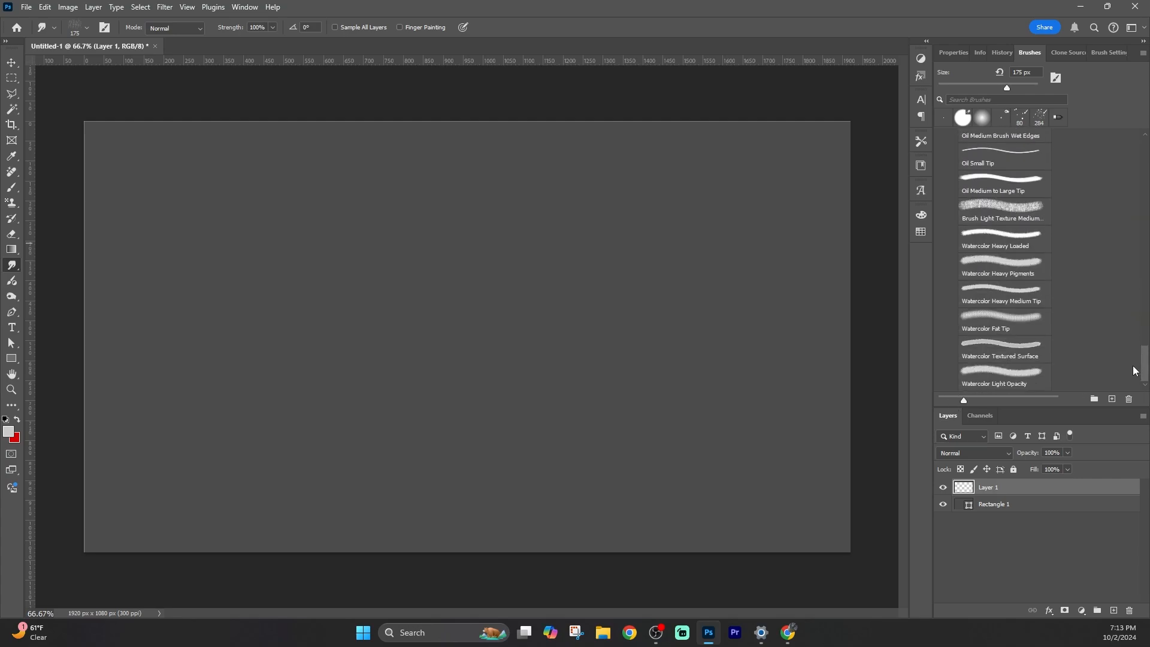
pyautogui.moveTo(1138, 285)
pyautogui.mouseDown()
pyautogui.moveTo(1121, 180)
pyautogui.moveTo(1146, 187)
pyautogui.moveTo(1145, 255)
pyautogui.moveTo(1146, 142)
pyautogui.moveTo(1145, 159)
pyautogui.mouseUp()
# Expand the legacy brush folders and select the Spray 68 pixels brush.
pyautogui.click(954, 209)
pyautogui.click(953, 231)
pyautogui.click(941, 137)
pyautogui.click(941, 264)
pyautogui.click(948, 173)
pyautogui.click(941, 172)
pyautogui.scroll(-4, 1146, 165)
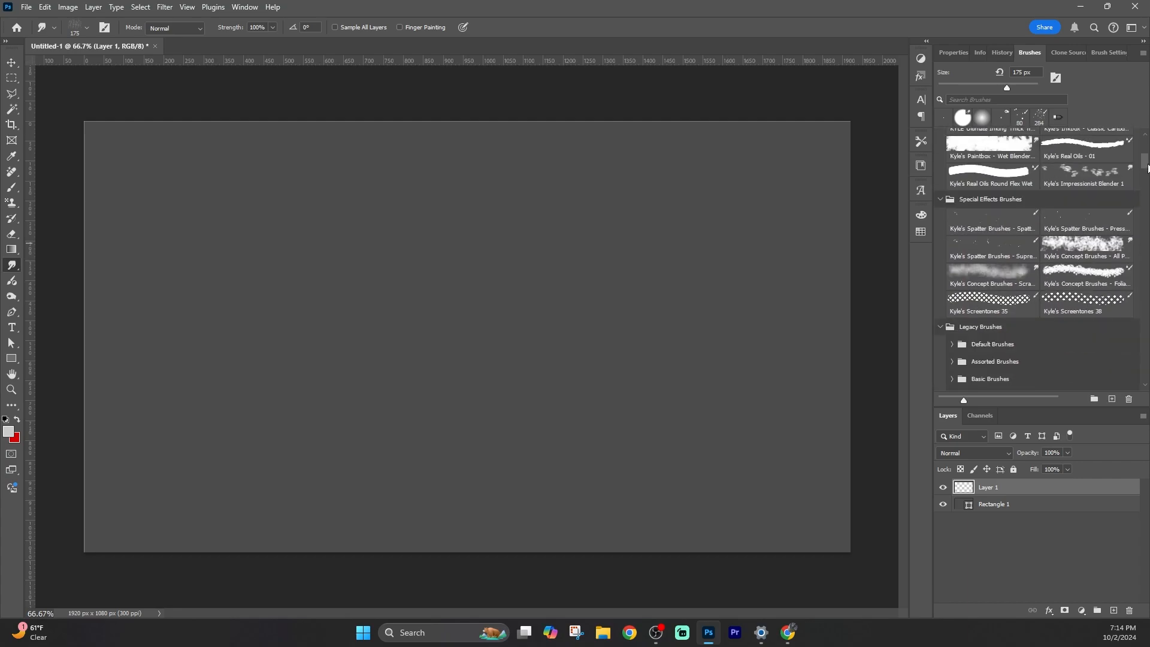
pyautogui.moveTo(1147, 166); pyautogui.dragTo(1148, 170)
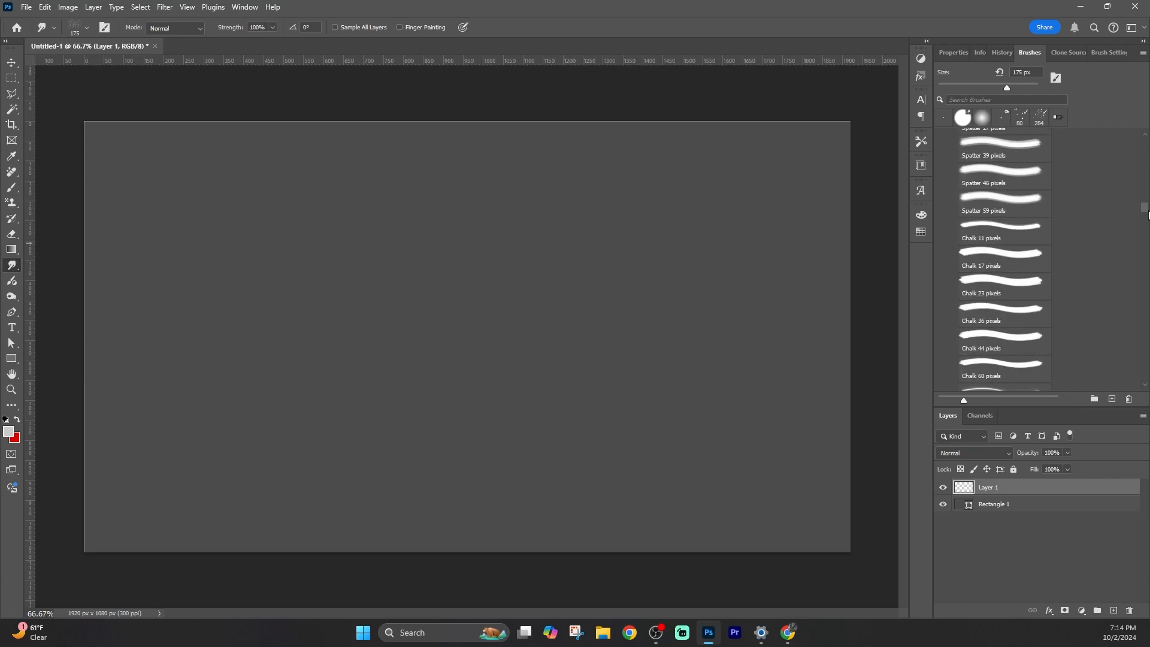
pyautogui.moveTo(1148, 235)
pyautogui.mouseDown()
pyautogui.moveTo(1143, 318)
pyautogui.moveTo(1131, 315)
pyautogui.moveTo(1145, 328)
pyautogui.mouseUp()
pyautogui.click(996, 326)
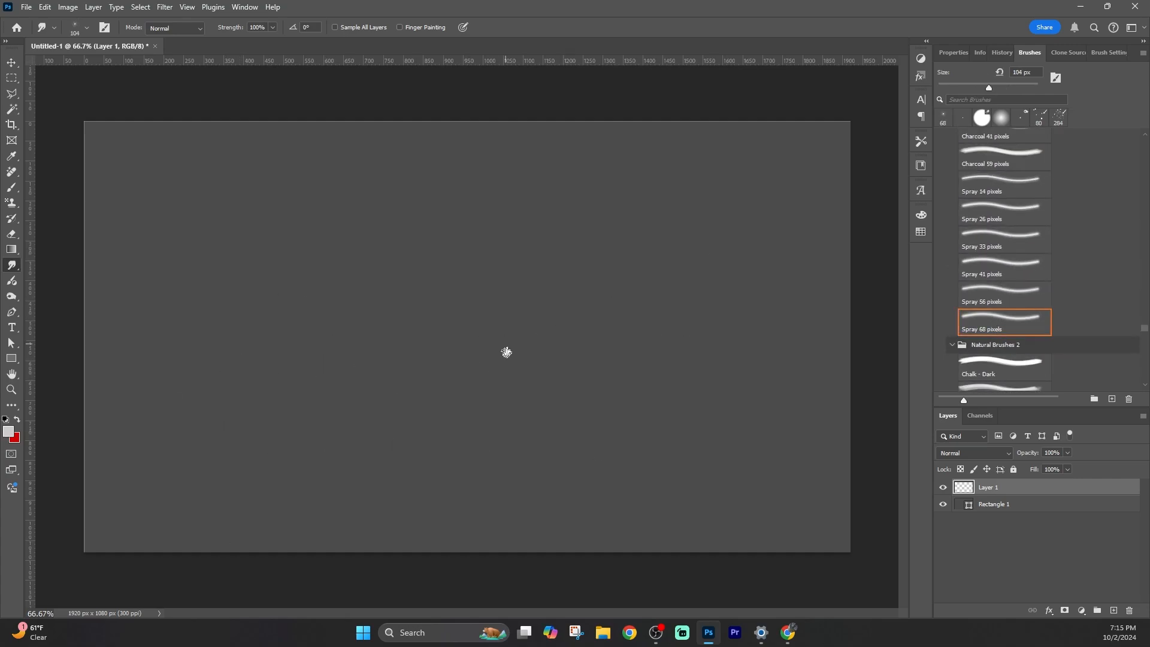
# Switch to the Brush tool with a Soft Round Pressure Opacity tip at about 96 px.
pyautogui.click(1020, 118)
pyautogui.click(986, 232)
pyautogui.press('b')
pyautogui.click(971, 229)
pyautogui.moveTo(199, 385)
pyautogui.mouseDown()
pyautogui.moveTo(454, 329)
pyautogui.moveTo(749, 384)
pyautogui.mouseUp()
pyautogui.hotkey('ctrl', 'z')
pyautogui.moveTo(968, 83); pyautogui.dragTo(988, 84)
# Try several brush strokes across the canvas and undo them.
pyautogui.moveTo(163, 353); pyautogui.dragTo(174, 324)
pyautogui.moveTo(205, 289)
pyautogui.mouseDown()
pyautogui.moveTo(608, 220)
pyautogui.moveTo(654, 228)
pyautogui.mouseUp()
pyautogui.moveTo(693, 235); pyautogui.dragTo(694, 344)
pyautogui.moveTo(521, 414); pyautogui.dragTo(655, 501)
pyautogui.hotkey('ctrl', 'z')
pyautogui.hotkey('ctrl', 'z')
pyautogui.hotkey('ctrl', 'z')
pyautogui.hotkey('ctrl', 'z')
pyautogui.moveTo(155, 381); pyautogui.dragTo(424, 383)
pyautogui.hotkey('ctrl', 'z')
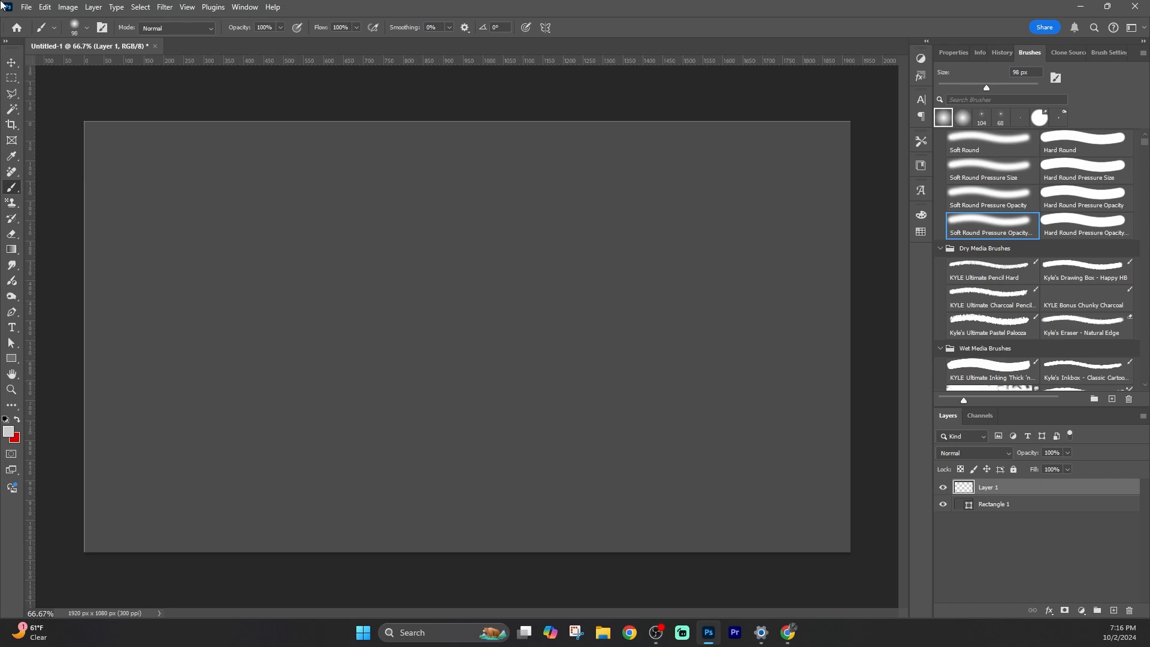
# Select the Soft Round brush and paint three light wavy strokes across the top, middle and bottom of the canvas.
pyautogui.click(985, 148)
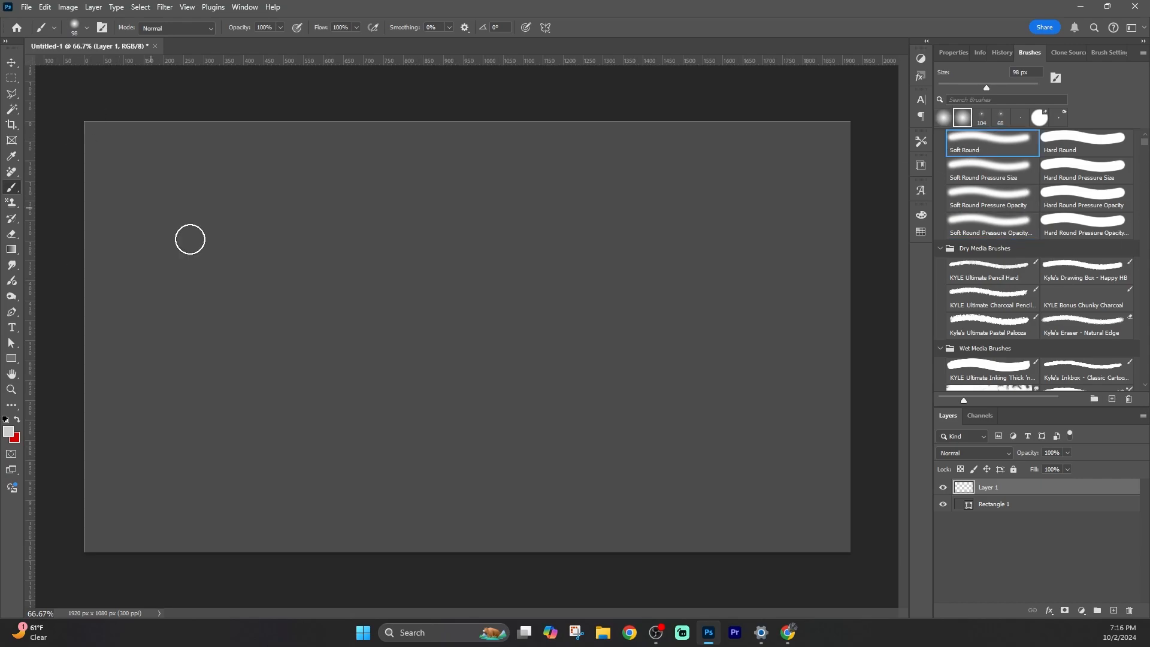
pyautogui.moveTo(72, 234)
pyautogui.mouseDown()
pyautogui.moveTo(208, 188)
pyautogui.moveTo(618, 223)
pyautogui.moveTo(851, 150)
pyautogui.mouseUp()
pyautogui.moveTo(63, 390)
pyautogui.mouseDown()
pyautogui.moveTo(468, 319)
pyautogui.moveTo(862, 299)
pyautogui.mouseUp()
pyautogui.moveTo(72, 455)
pyautogui.mouseDown()
pyautogui.moveTo(334, 519)
pyautogui.moveTo(883, 491)
pyautogui.mouseUp()
# Try a stroke with the Blur tool and undo it.
pyautogui.rightClick(12, 265)
pyautogui.click(60, 263)
pyautogui.moveTo(89, 171)
pyautogui.mouseDown()
pyautogui.moveTo(123, 126)
pyautogui.moveTo(155, 173)
pyautogui.moveTo(208, 182)
pyautogui.moveTo(78, 406)
pyautogui.mouseUp()
pyautogui.hotkey('ctrl', 'z')
# Set the foreground colour to black from the Swatches panel and return to the Brush tool.
pyautogui.click(8, 431)
pyautogui.click(714, 202)
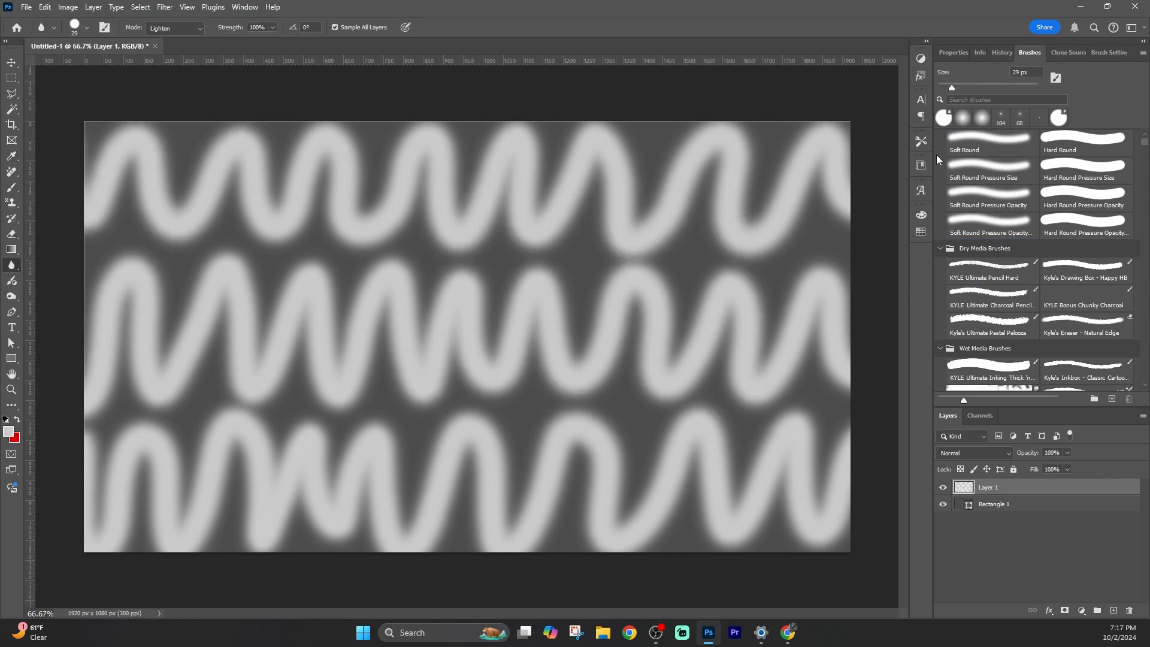
pyautogui.click(921, 234)
pyautogui.click(855, 355)
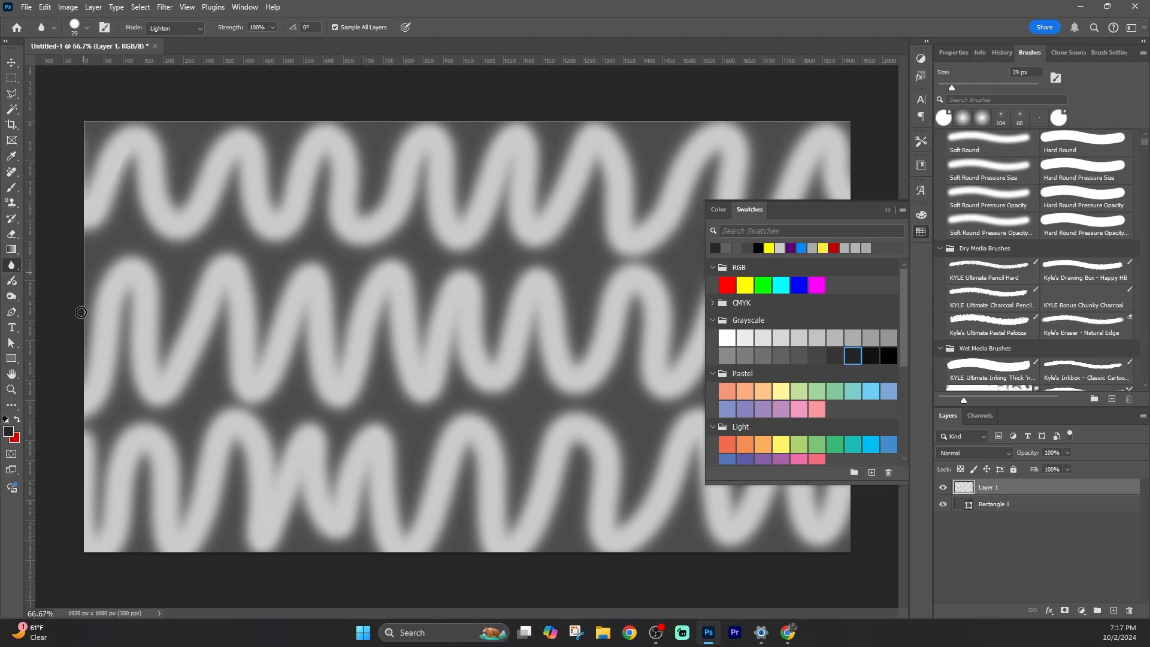
pyautogui.click(892, 210)
pyautogui.press('b')
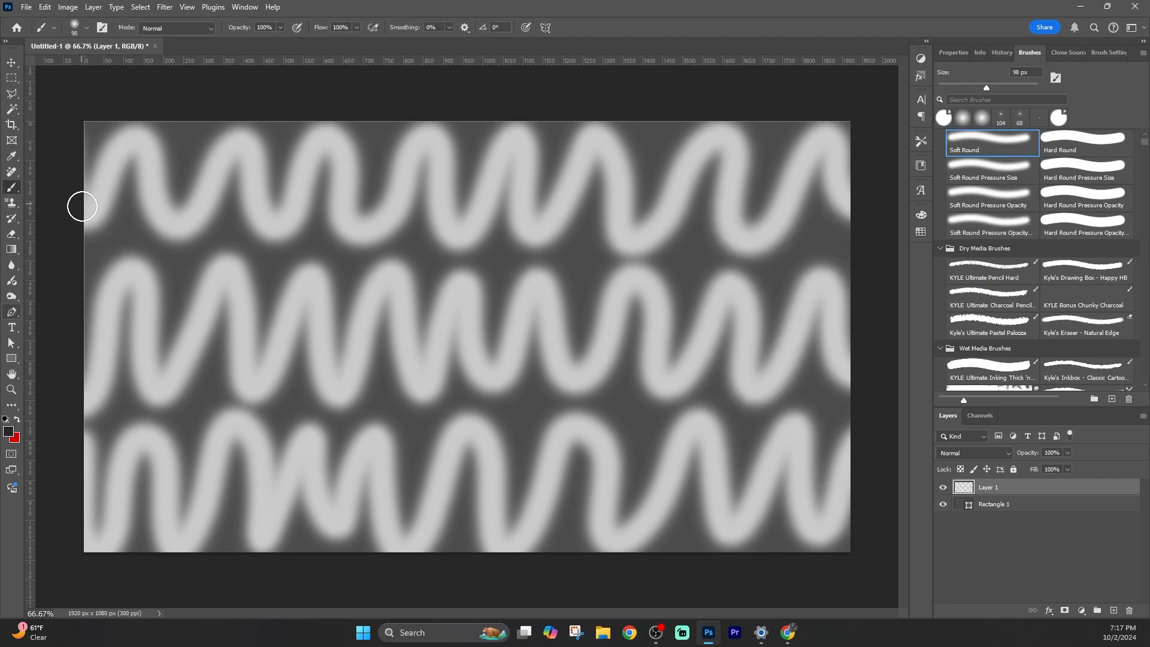
# Paint three black wavy strokes across the canvas alongside the light ones.
pyautogui.moveTo(77, 200)
pyautogui.mouseDown()
pyautogui.moveTo(156, 201)
pyautogui.moveTo(223, 154)
pyautogui.mouseUp()
pyautogui.hotkey('ctrl', 'z')
pyautogui.moveTo(72, 205)
pyautogui.mouseDown()
pyautogui.moveTo(314, 157)
pyautogui.moveTo(710, 165)
pyautogui.moveTo(848, 146)
pyautogui.mouseUp()
pyautogui.moveTo(96, 386)
pyautogui.mouseDown()
pyautogui.moveTo(246, 312)
pyautogui.moveTo(788, 344)
pyautogui.moveTo(851, 310)
pyautogui.mouseUp()
pyautogui.moveTo(91, 464); pyautogui.dragTo(850, 488)
# Try blurring and smudging the strokes, then undo the last three actions.
pyautogui.click(12, 265)
pyautogui.moveTo(100, 204)
pyautogui.mouseDown()
pyautogui.moveTo(113, 145)
pyautogui.moveTo(116, 213)
pyautogui.moveTo(405, 204)
pyautogui.moveTo(785, 141)
pyautogui.moveTo(649, 239)
pyautogui.moveTo(295, 265)
pyautogui.moveTo(265, 331)
pyautogui.moveTo(611, 378)
pyautogui.moveTo(833, 431)
pyautogui.moveTo(144, 455)
pyautogui.moveTo(314, 514)
pyautogui.moveTo(816, 506)
pyautogui.moveTo(794, 573)
pyautogui.mouseUp()
pyautogui.rightClick(11, 265)
pyautogui.click(53, 290)
pyautogui.moveTo(68, 135)
pyautogui.mouseDown()
pyautogui.moveTo(128, 187)
pyautogui.moveTo(243, 441)
pyautogui.moveTo(719, 552)
pyautogui.moveTo(601, 203)
pyautogui.moveTo(96, 118)
pyautogui.moveTo(60, 200)
pyautogui.mouseUp()
pyautogui.hotkey('ctrl', 'z')
pyautogui.hotkey('ctrl', 'z')
pyautogui.hotkey('ctrl', 'z')
pyautogui.hotkey('ctrl', 'z')
pyautogui.hotkey('ctrl', 'z')
pyautogui.hotkey('ctrl', 'z')
pyautogui.hotkey('ctrl', 'z')
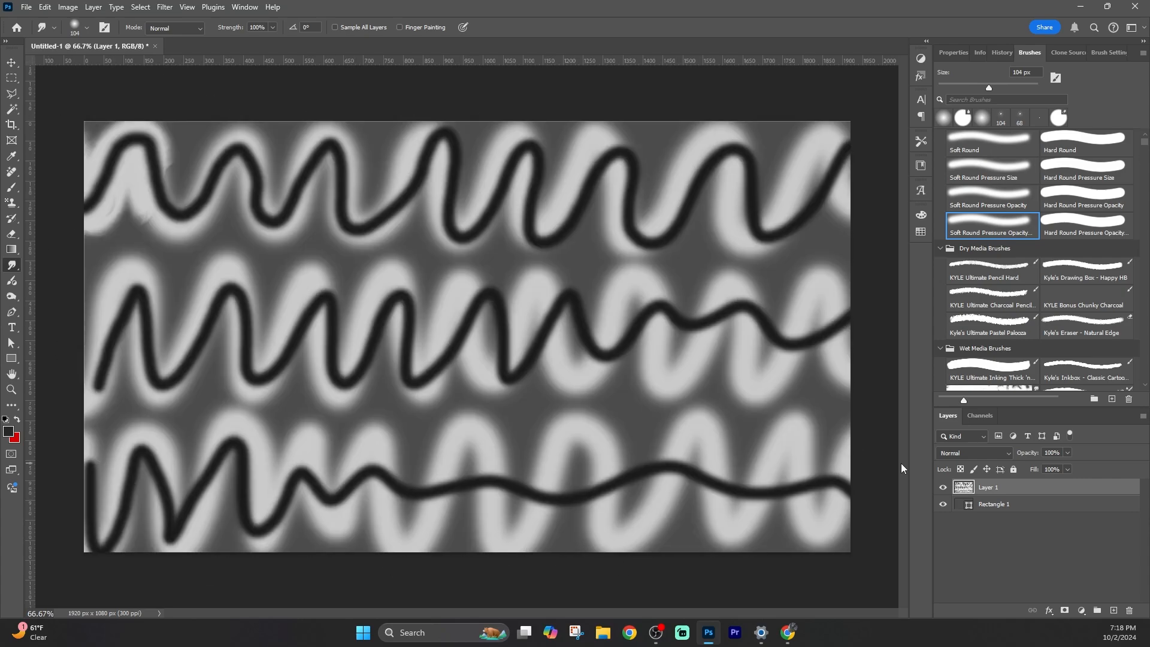
# Try several smudge strokes across the canvas and undo them.
pyautogui.moveTo(52, 172); pyautogui.dragTo(847, 174)
pyautogui.hotkey('ctrl', 'z')
pyautogui.rightClick(12, 267)
pyautogui.rightClick(12, 297)
pyautogui.click(12, 265)
pyautogui.moveTo(66, 175); pyautogui.dragTo(847, 175)
pyautogui.hotkey('ctrl', 'z')
pyautogui.moveTo(151, 185)
pyautogui.mouseDown()
pyautogui.moveTo(179, 175)
pyautogui.moveTo(205, 203)
pyautogui.moveTo(133, 263)
pyautogui.moveTo(205, 112)
pyautogui.moveTo(508, 257)
pyautogui.moveTo(504, 324)
pyautogui.moveTo(390, 449)
pyautogui.moveTo(226, 450)
pyautogui.moveTo(467, 559)
pyautogui.moveTo(766, 445)
pyautogui.moveTo(468, 56)
pyautogui.moveTo(397, 577)
pyautogui.moveTo(801, 206)
pyautogui.moveTo(93, 467)
pyautogui.moveTo(557, 526)
pyautogui.moveTo(79, 563)
pyautogui.moveTo(146, 116)
pyautogui.moveTo(205, 185)
pyautogui.moveTo(357, 95)
pyautogui.moveTo(707, 150)
pyautogui.moveTo(139, 515)
pyautogui.moveTo(167, 516)
pyautogui.moveTo(763, 288)
pyautogui.moveTo(629, 365)
pyautogui.moveTo(727, 503)
pyautogui.moveTo(693, 470)
pyautogui.moveTo(754, 280)
pyautogui.moveTo(290, 496)
pyautogui.moveTo(655, 526)
pyautogui.moveTo(95, 527)
pyautogui.mouseUp()
pyautogui.hotkey('ctrl', 'z')
# Switch to the Blur tool and blur a stretch of the strokes near the upper left.
pyautogui.rightClick(18, 272)
pyautogui.click(59, 264)
pyautogui.moveTo(98, 141)
pyautogui.mouseDown()
pyautogui.moveTo(100, 252)
pyautogui.moveTo(360, 475)
pyautogui.moveTo(44, 182)
pyautogui.moveTo(521, 96)
pyautogui.moveTo(641, 244)
pyautogui.moveTo(478, 354)
pyautogui.moveTo(149, 342)
pyautogui.mouseUp()
pyautogui.hotkey('alt', 'e')
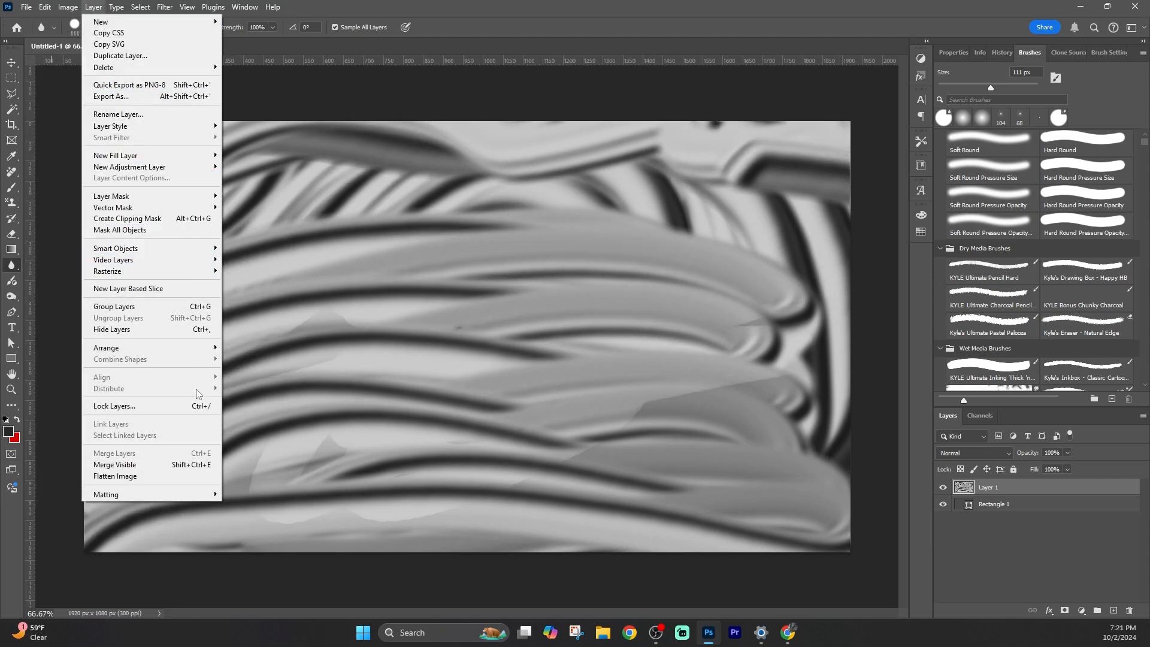
pyautogui.moveTo(160, 9)
pyautogui.click(342, 196)
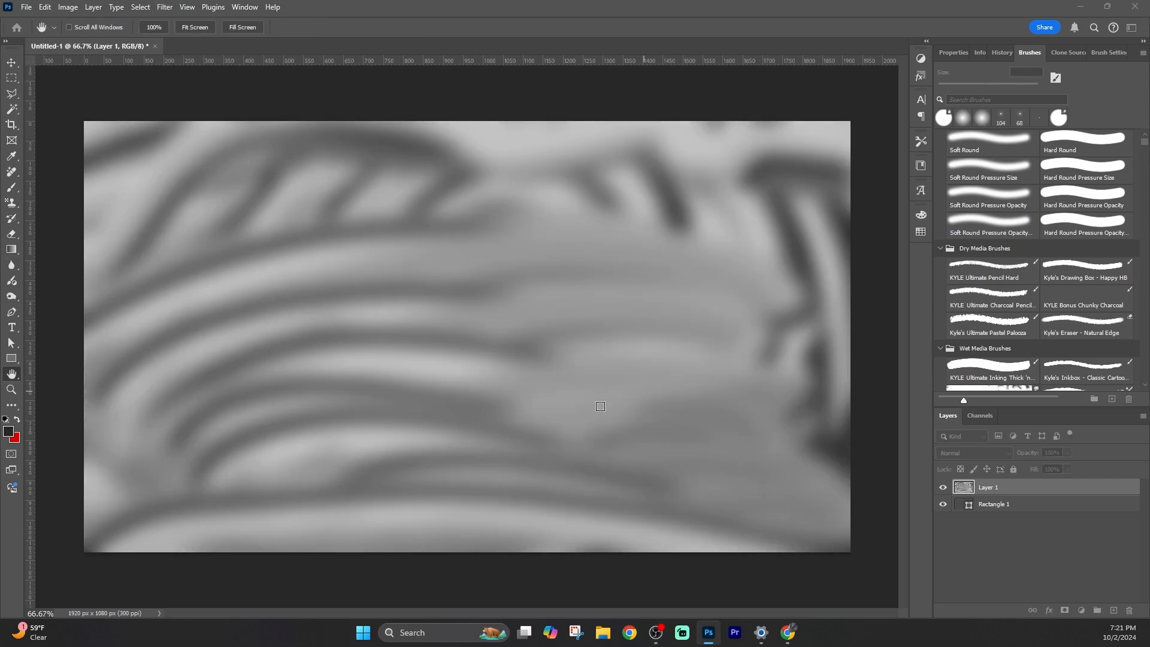
# Apply a Gaussian Blur filter to the painted layer.
pyautogui.click(165, 7)
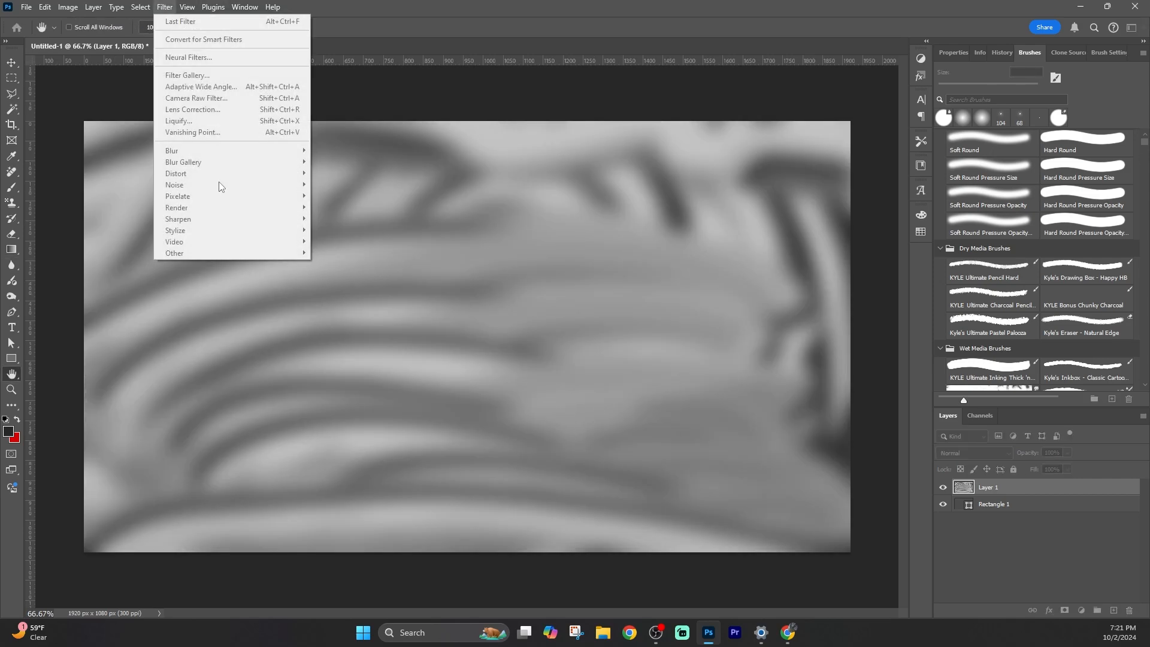
pyautogui.moveTo(746, 355)
pyautogui.mouseDown()
pyautogui.moveTo(764, 355)
pyautogui.moveTo(746, 354)
pyautogui.mouseUp()
pyautogui.press('Return')
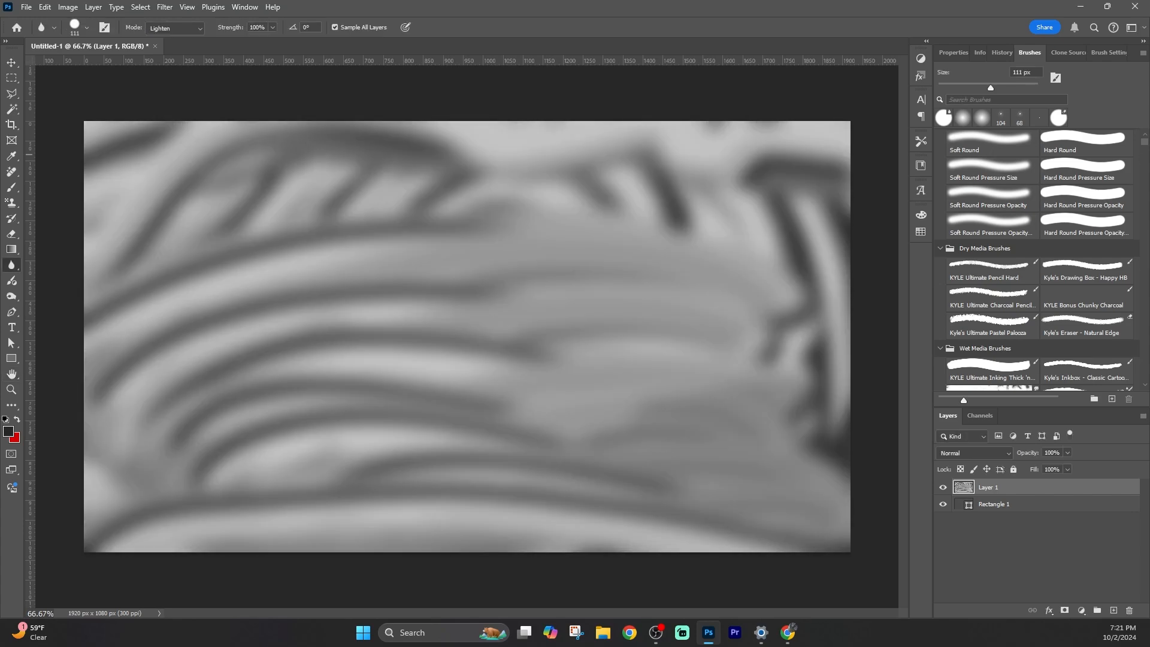
# Apply the Ripple distort filter to the painted layer.
pyautogui.click(162, 7)
pyautogui.moveTo(298, 176)
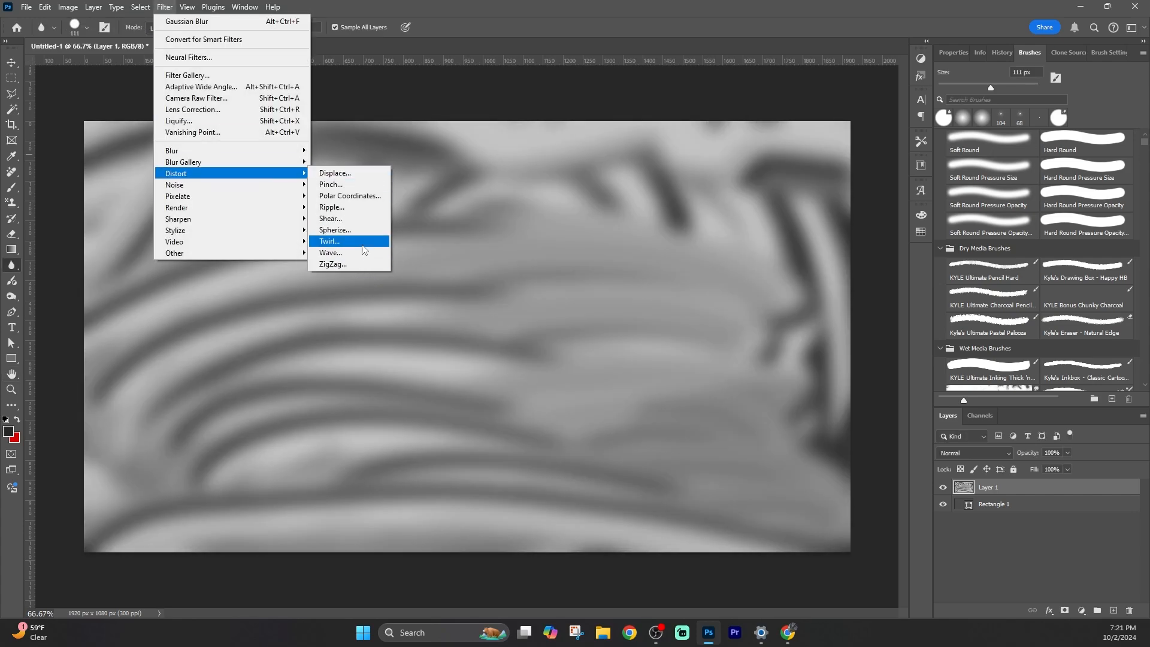
pyautogui.click(353, 207)
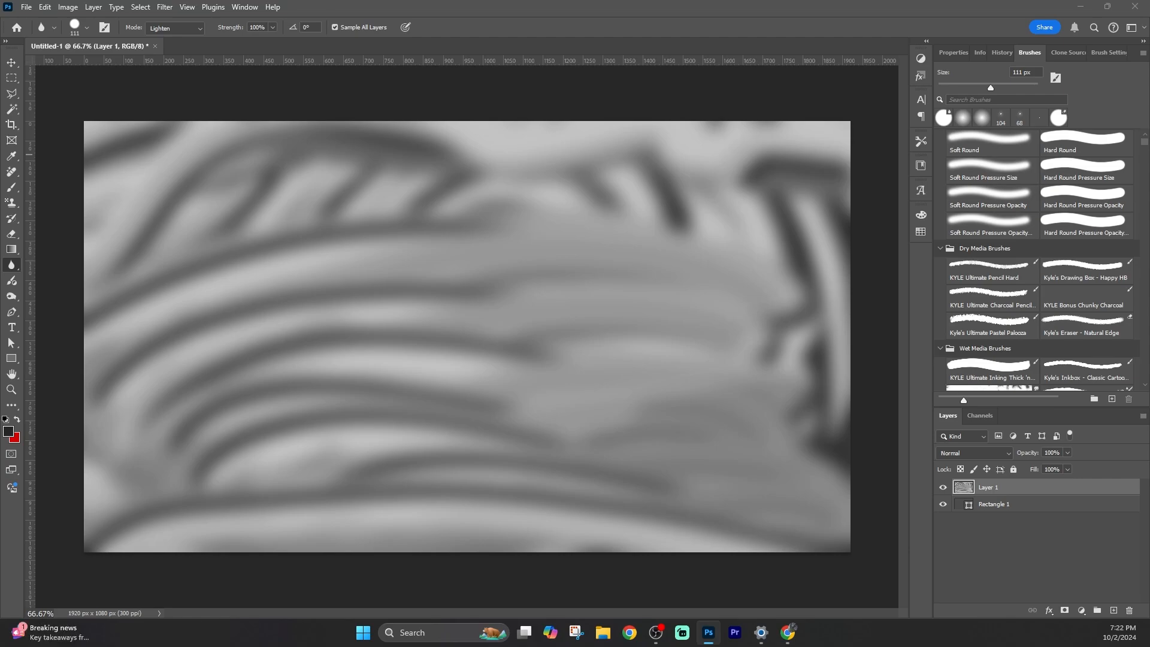
pyautogui.press('Return')
# Try a stroke with the Smudge tool, then undo it along with the ripple.
pyautogui.rightClick(14, 268)
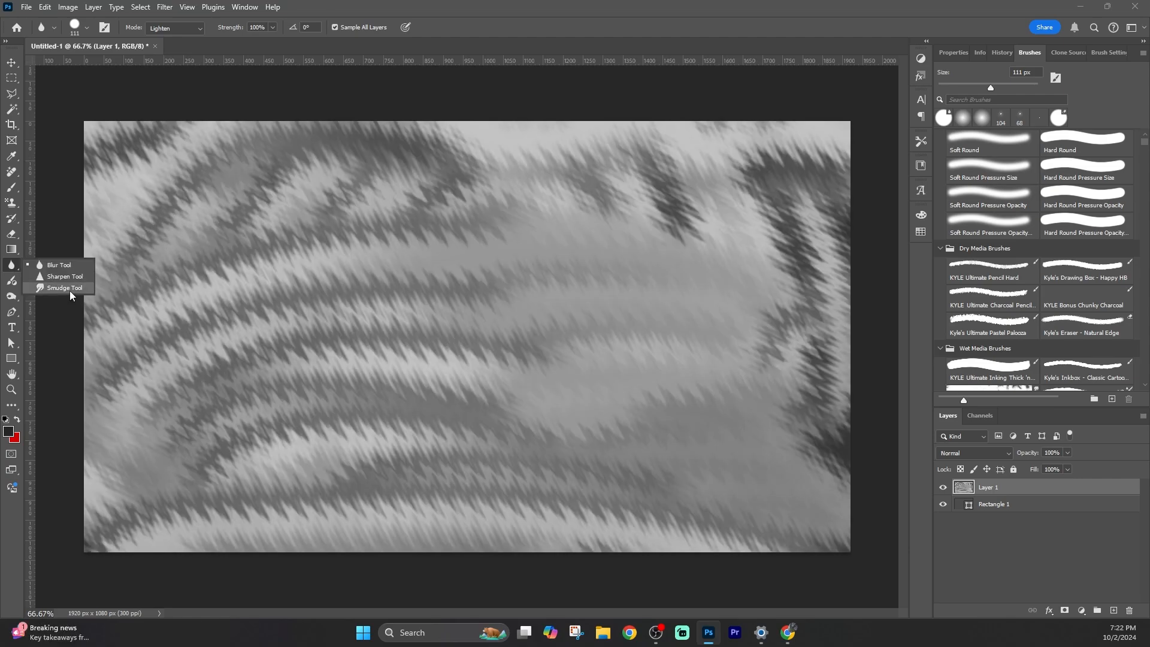
pyautogui.click(70, 292)
pyautogui.moveTo(118, 270); pyautogui.dragTo(63, 194)
pyautogui.hotkey('ctrl', 'z')
pyautogui.hotkey('ctrl', 'z')
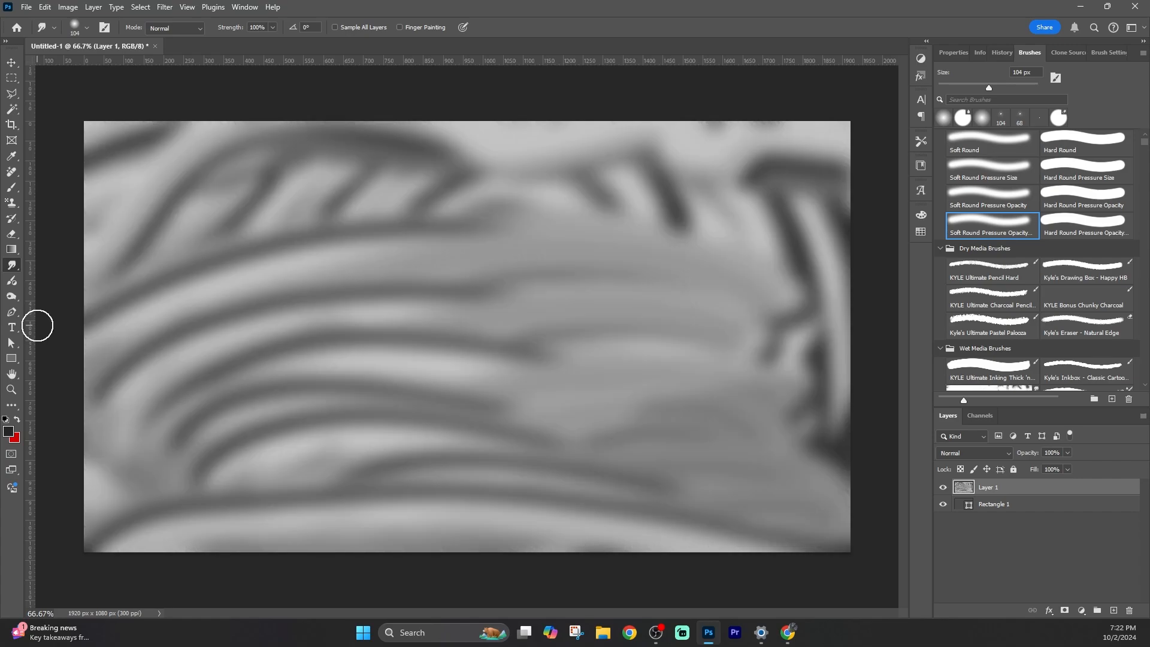
# Apply another filter from the Filter menu to the painted layer.
pyautogui.click(157, 7)
pyautogui.moveTo(282, 242)
pyautogui.click(352, 332)
pyautogui.press('Return')
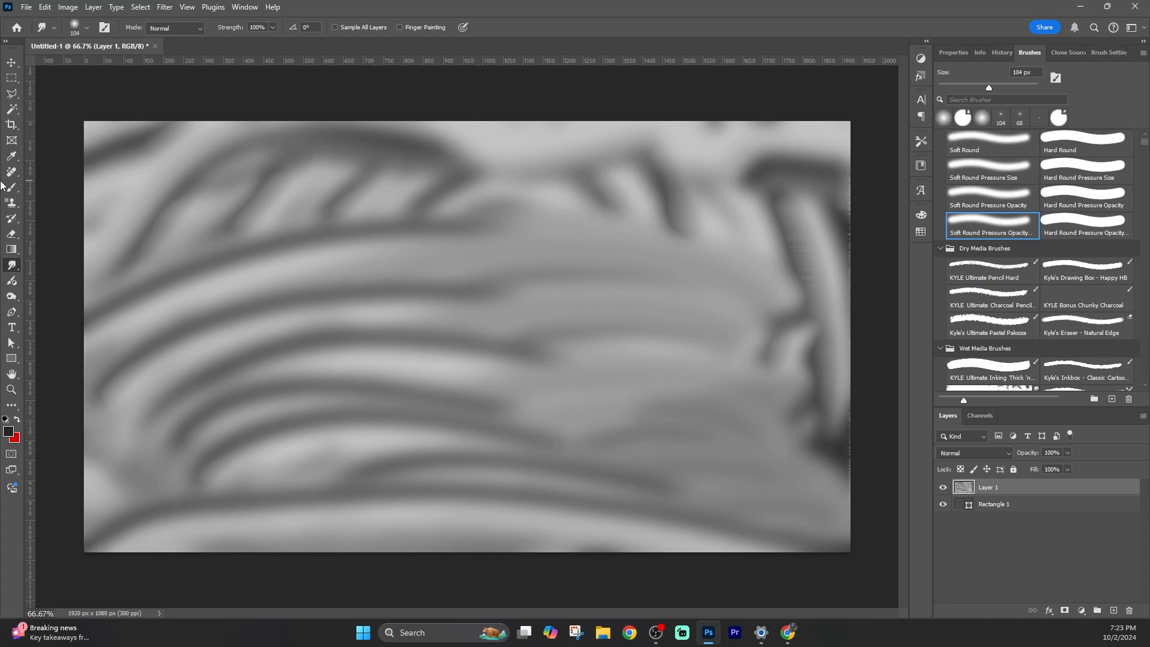
# Draw a dark rectangle over the texture and move it to the centre of the canvas.
pyautogui.click(11, 358)
pyautogui.click(335, 222)
pyautogui.write('1920')
pyautogui.click(612, 274)
pyautogui.moveTo(715, 437); pyautogui.dragTo(559, 318)
pyautogui.press('v')
pyautogui.moveTo(270, 196); pyautogui.dragTo(491, 324)
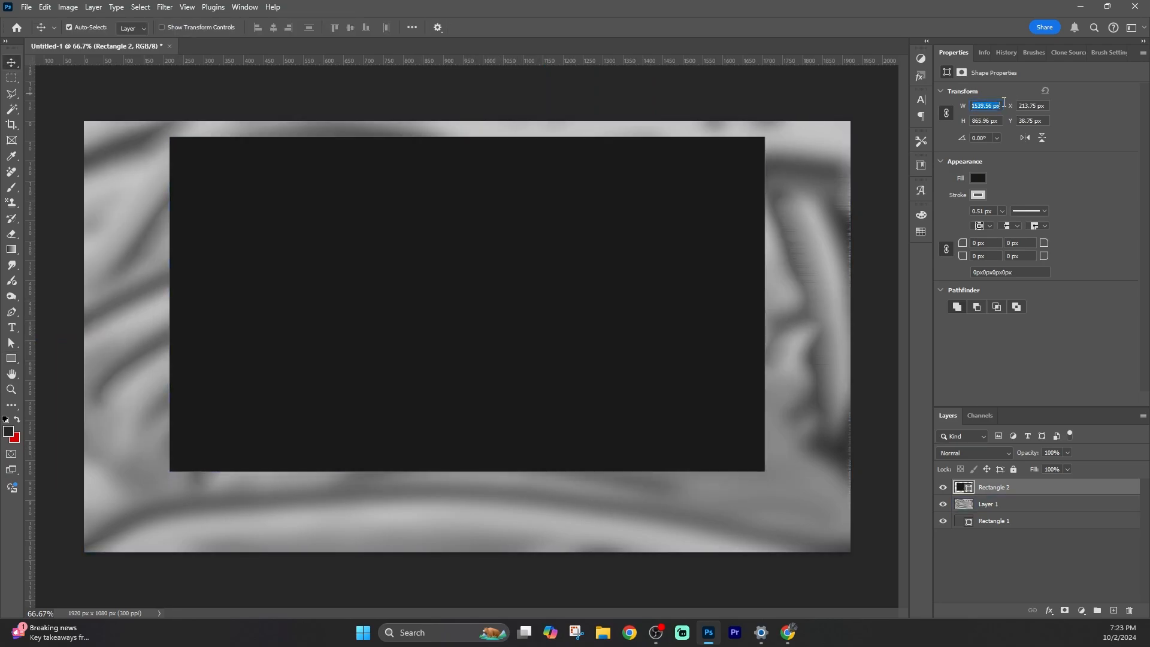
# Enlarge the rectangle to about 1664 × 936 px and give it a dark grey 10 px stroke.
pyautogui.moveTo(1004, 102); pyautogui.dragTo(1014, 102)
pyautogui.moveTo(530, 312); pyautogui.dragTo(487, 313)
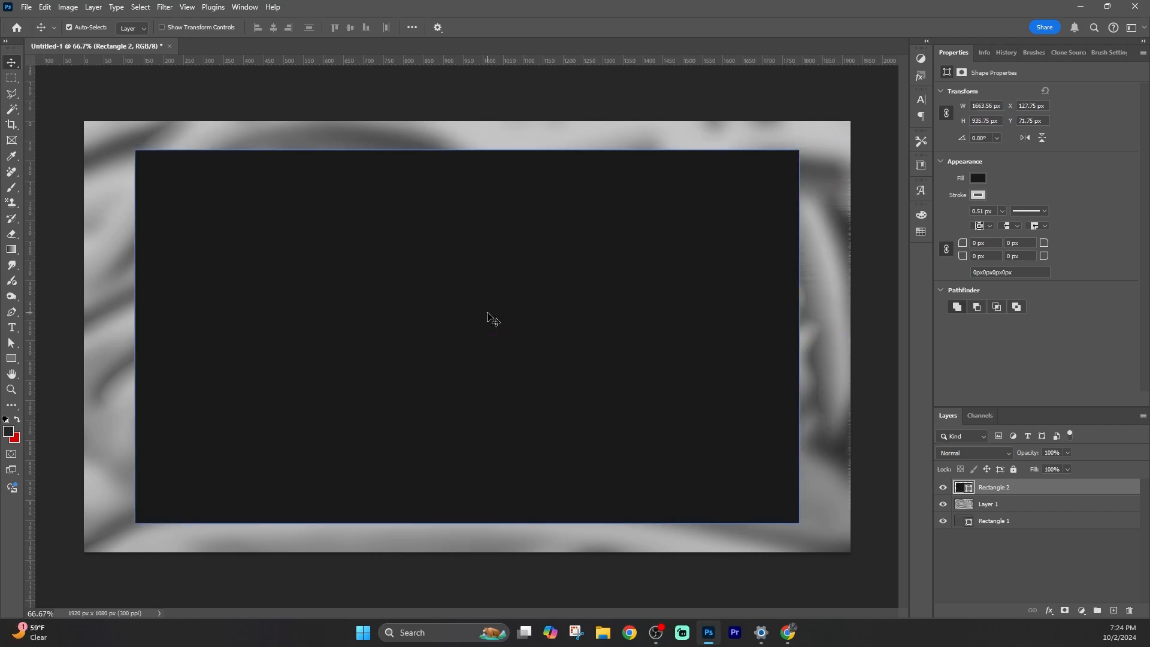
pyautogui.click(978, 195)
pyautogui.click(986, 255)
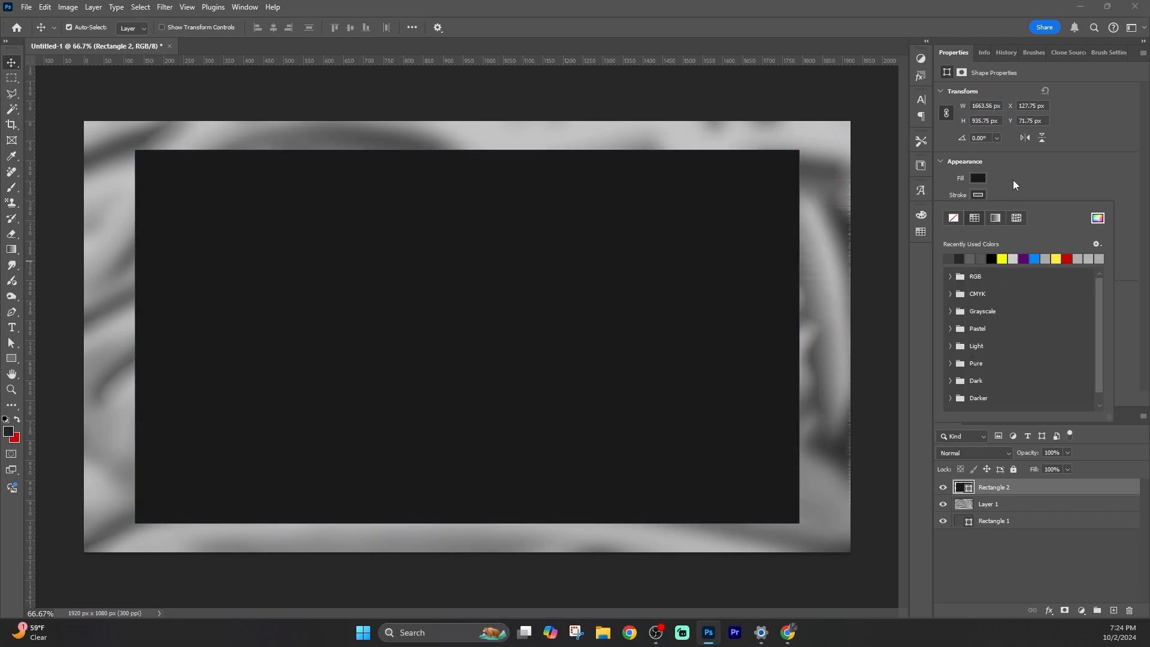
pyautogui.click(1013, 180)
pyautogui.click(1003, 211)
pyautogui.moveTo(1001, 225); pyautogui.dragTo(1010, 228)
pyautogui.click(1001, 212)
pyautogui.write('10')
pyautogui.press('Return')
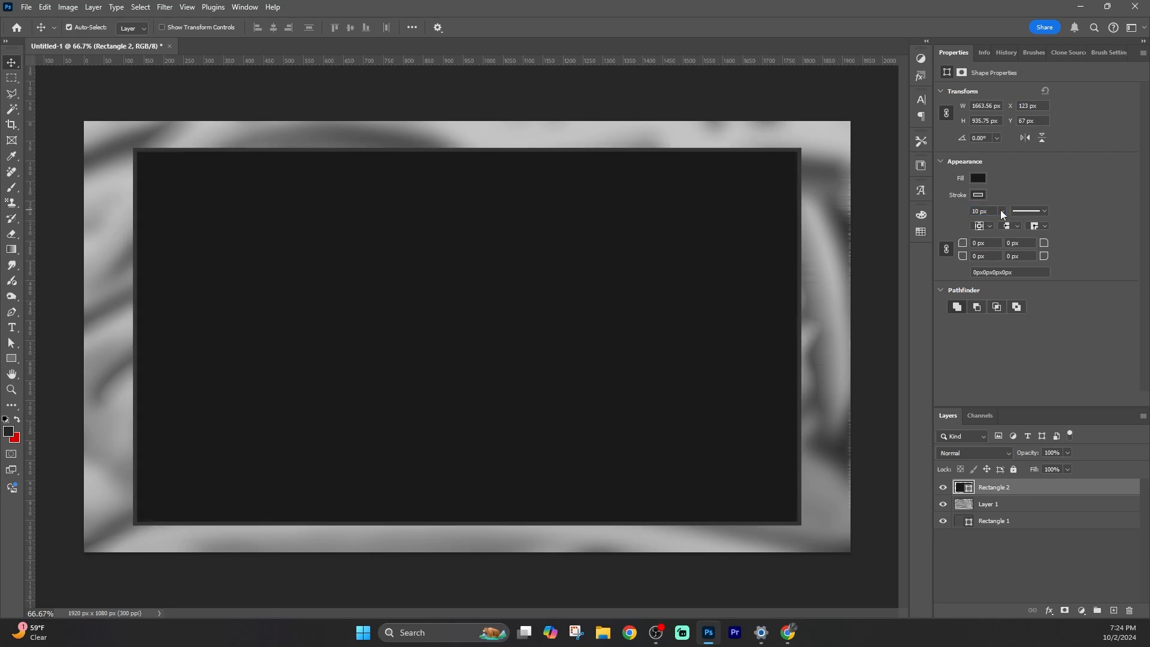
pyautogui.moveTo(489, 388)
pyautogui.mouseDown()
pyautogui.moveTo(479, 376)
pyautogui.moveTo(491, 381)
pyautogui.mouseUp()
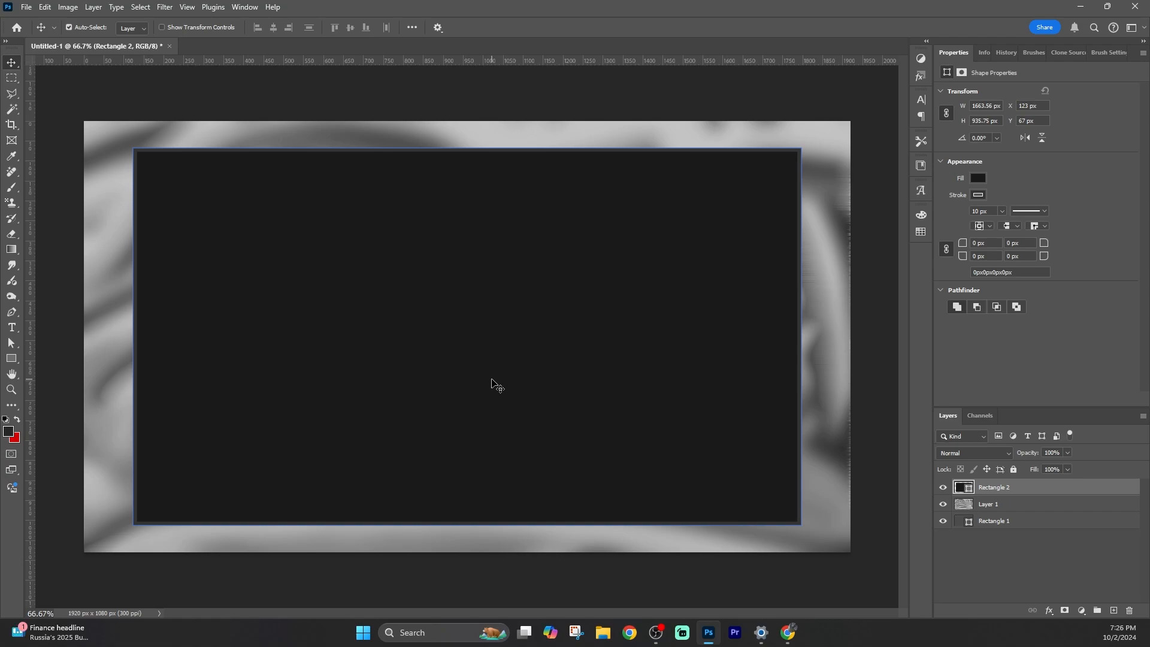
# Add the Lorem Ipsum placeholder text and move it to the top centre of the frame.
pyautogui.click(12, 327)
pyautogui.click(158, 130)
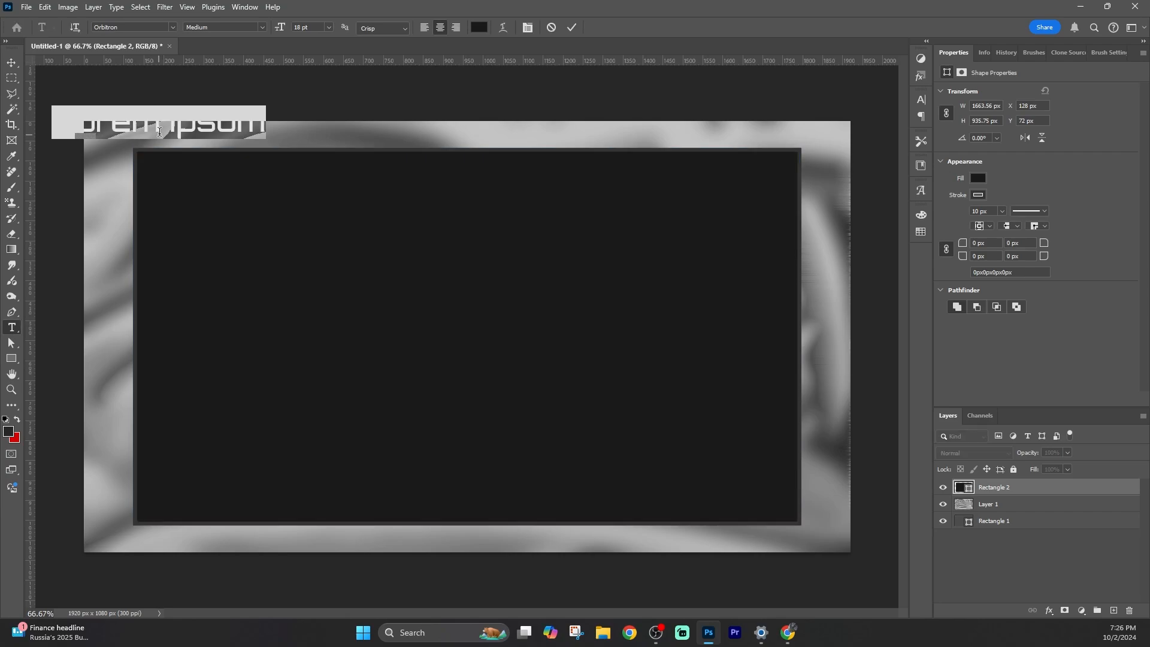
pyautogui.click(189, 241)
pyautogui.press('v')
pyautogui.moveTo(174, 126); pyautogui.dragTo(484, 128)
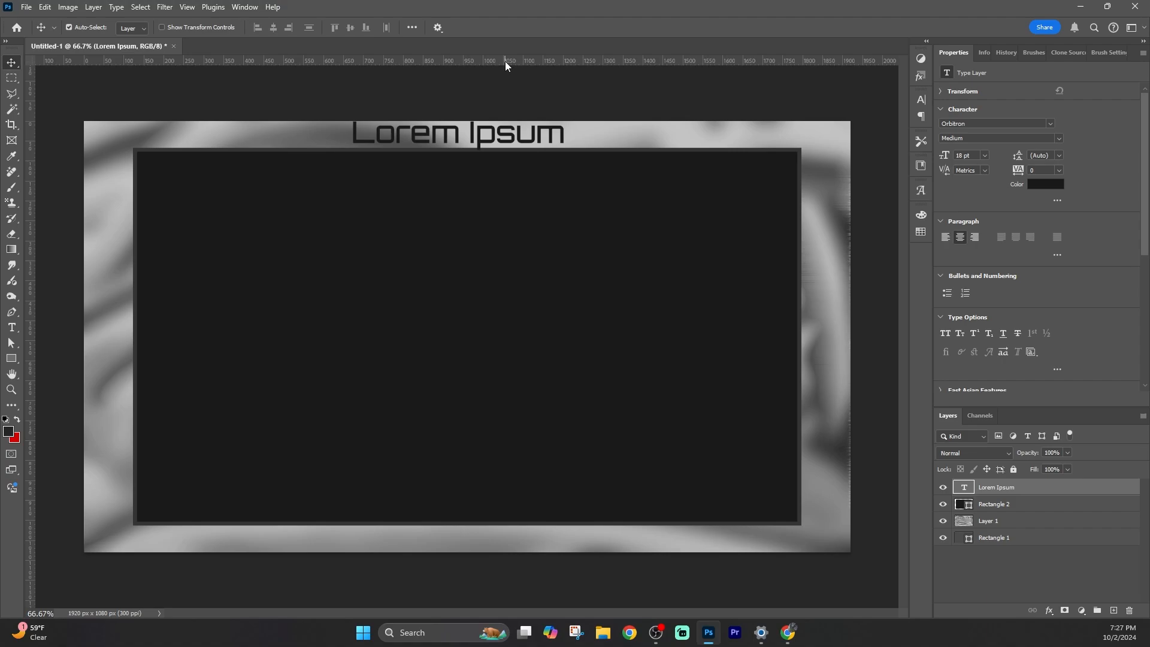
# Browse the font list for the title text using the class filters.
pyautogui.doubleClick(424, 133)
pyautogui.click(173, 27)
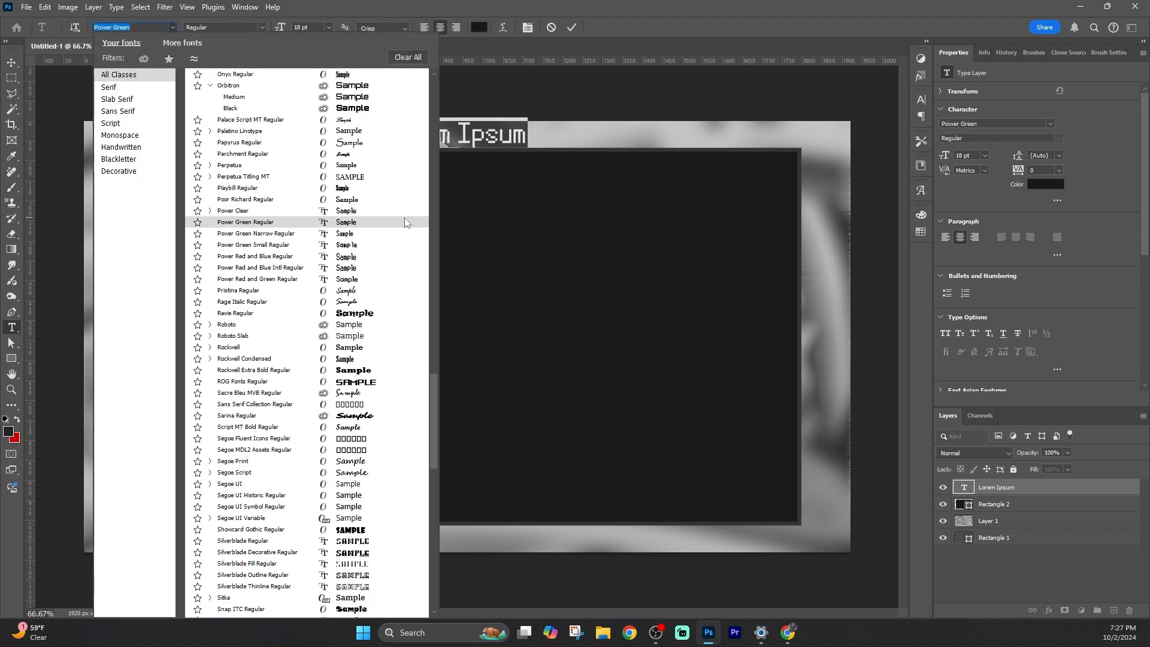
pyautogui.moveTo(434, 399); pyautogui.dragTo(435, 200)
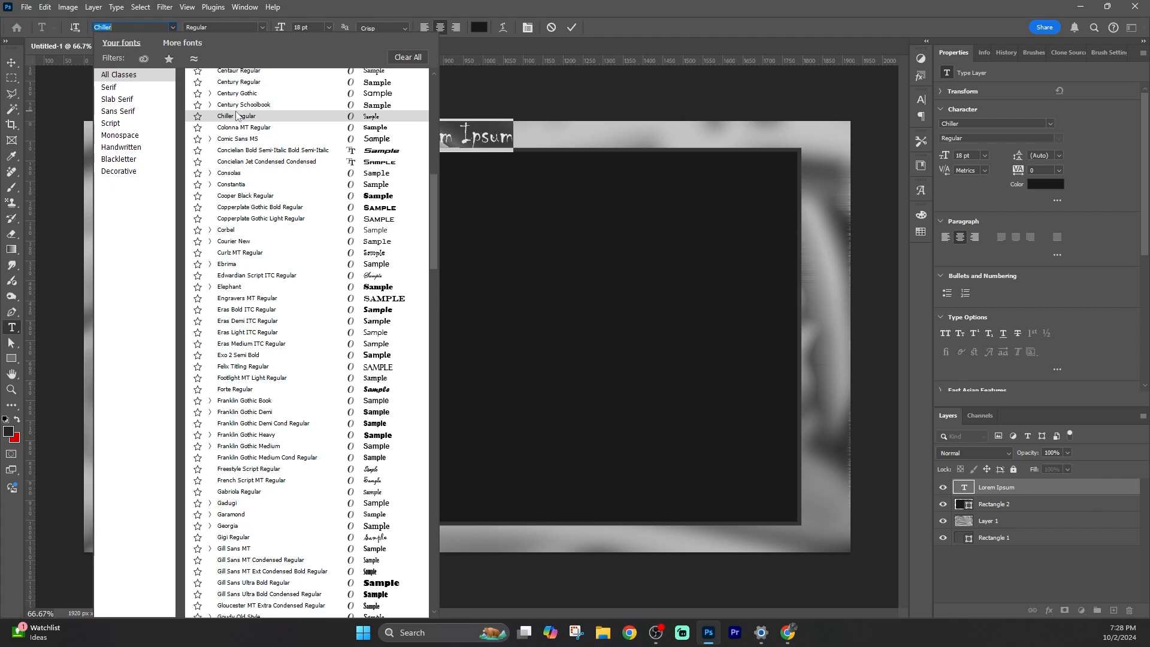
pyautogui.moveTo(434, 222); pyautogui.dragTo(439, 375)
pyautogui.click(135, 137)
pyautogui.click(120, 171)
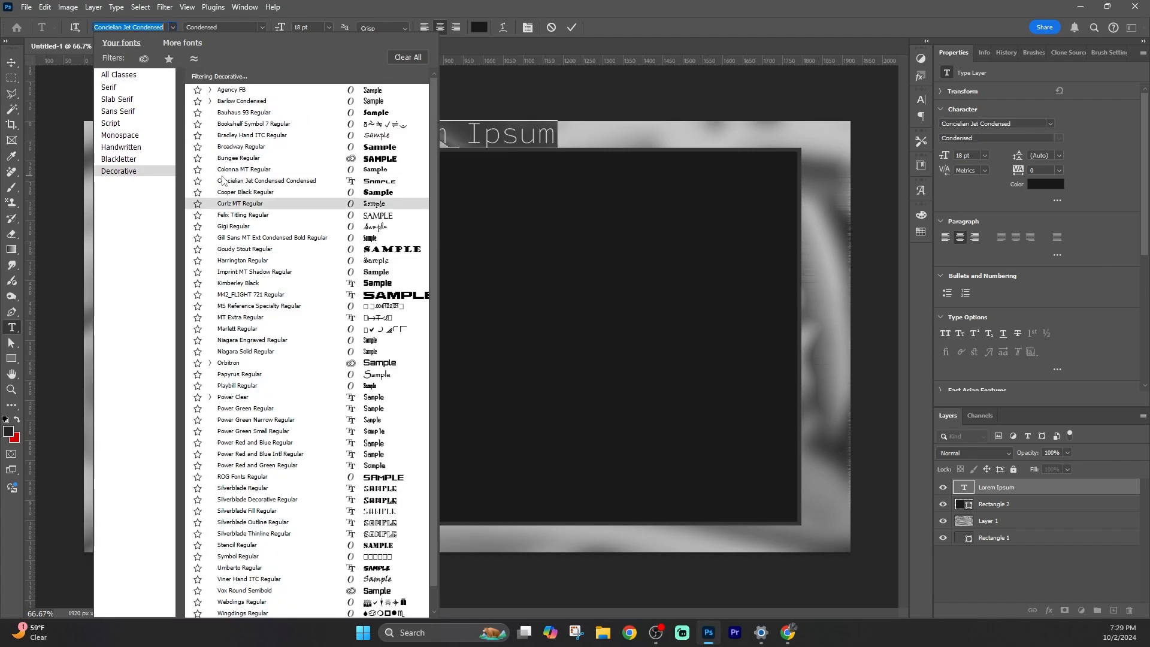
pyautogui.click(135, 76)
pyautogui.click(118, 111)
pyautogui.moveTo(444, 81); pyautogui.dragTo(444, 445)
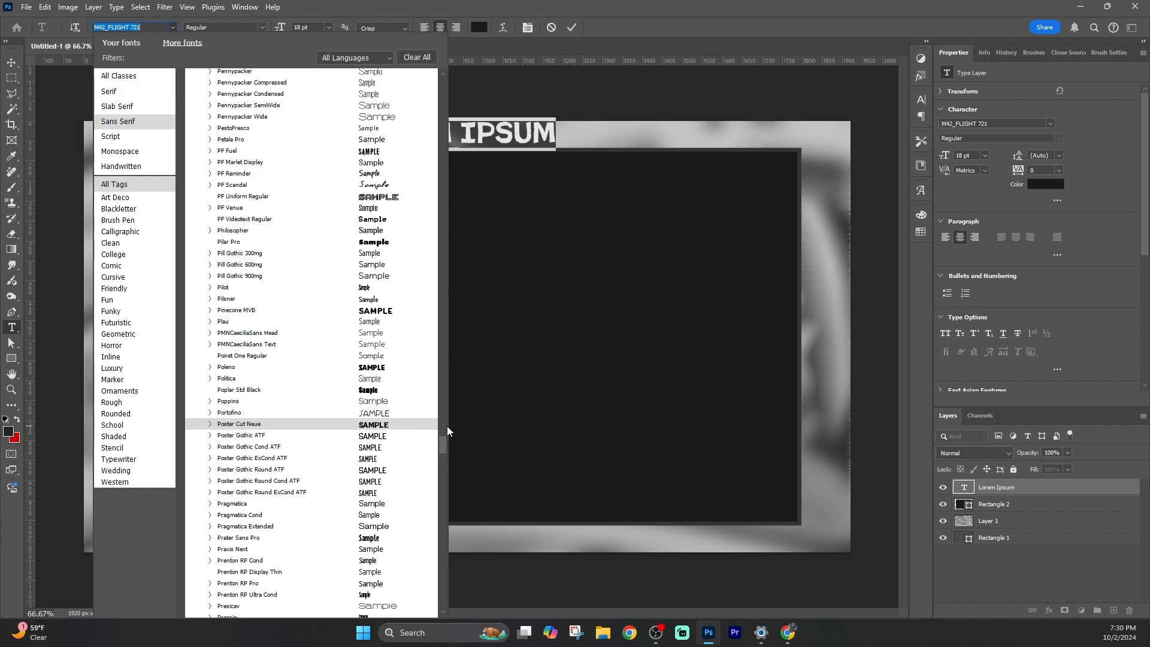
# Set the title text's font to League Gothic.
pyautogui.click(124, 43)
pyautogui.moveTo(434, 135); pyautogui.dragTo(444, 316)
pyautogui.click(269, 361)
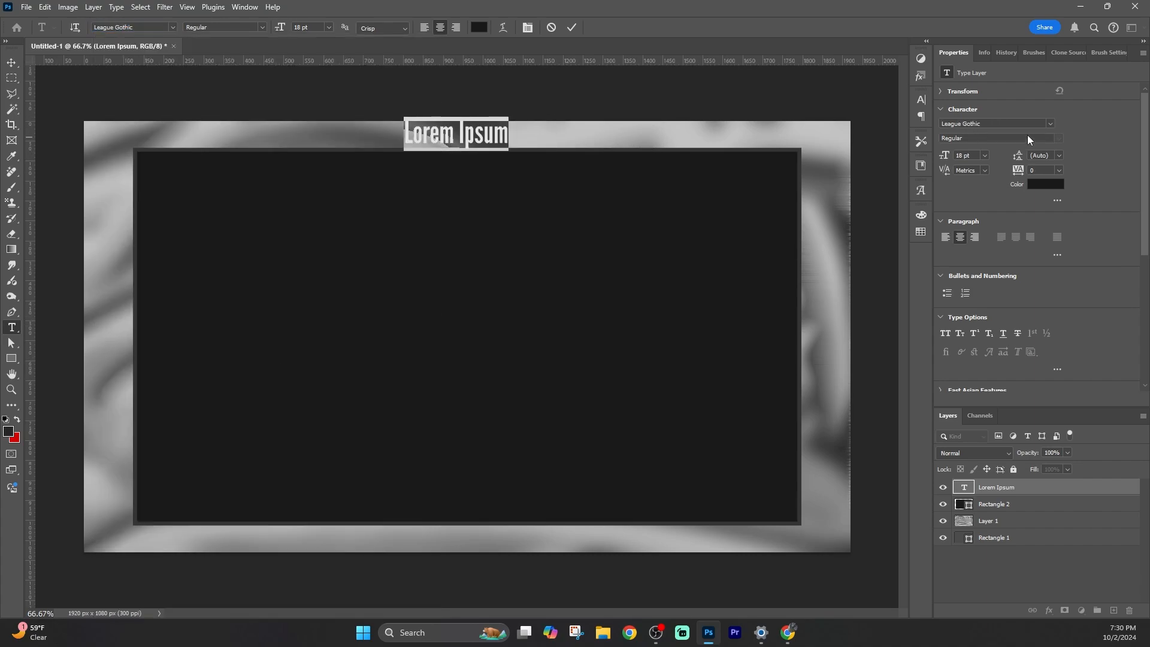
# Set the title text's colour to bright red in the colour picker.
pyautogui.click(1049, 183)
pyautogui.moveTo(587, 221); pyautogui.dragTo(749, 201)
pyautogui.click(743, 204)
# Replace the placeholder text with the title "RESIDENT EVIL VILLAGE".
pyautogui.click(16, 63)
pyautogui.moveTo(460, 133); pyautogui.dragTo(458, 135)
pyautogui.doubleClick(459, 133)
pyautogui.write('RES')
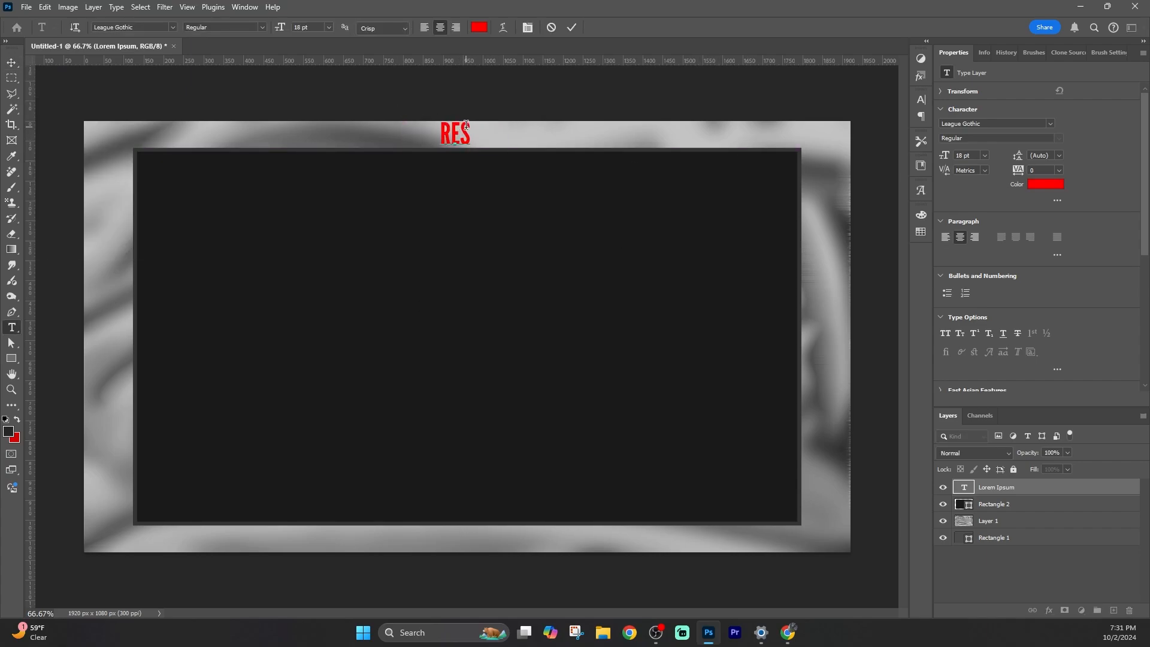
pyautogui.write('IDENT EVIL VILLAGE')
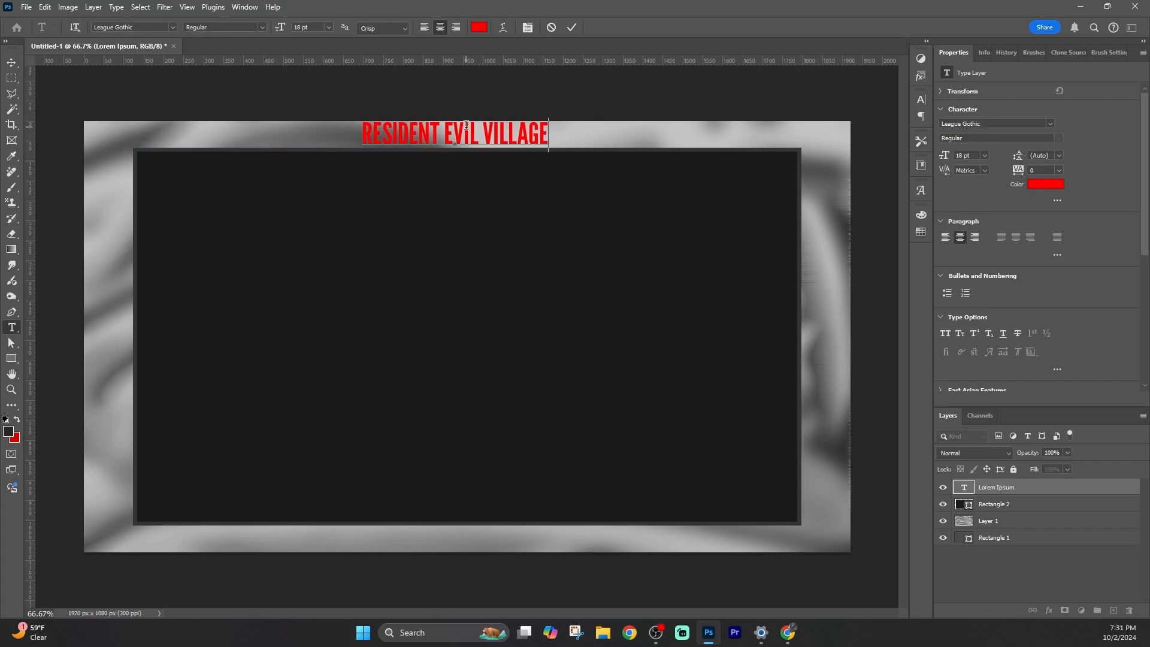
# Nudge the title text so it sits centred along the top edge of the canvas.
pyautogui.click(11, 63)
pyautogui.moveTo(471, 130); pyautogui.dragTo(495, 131)
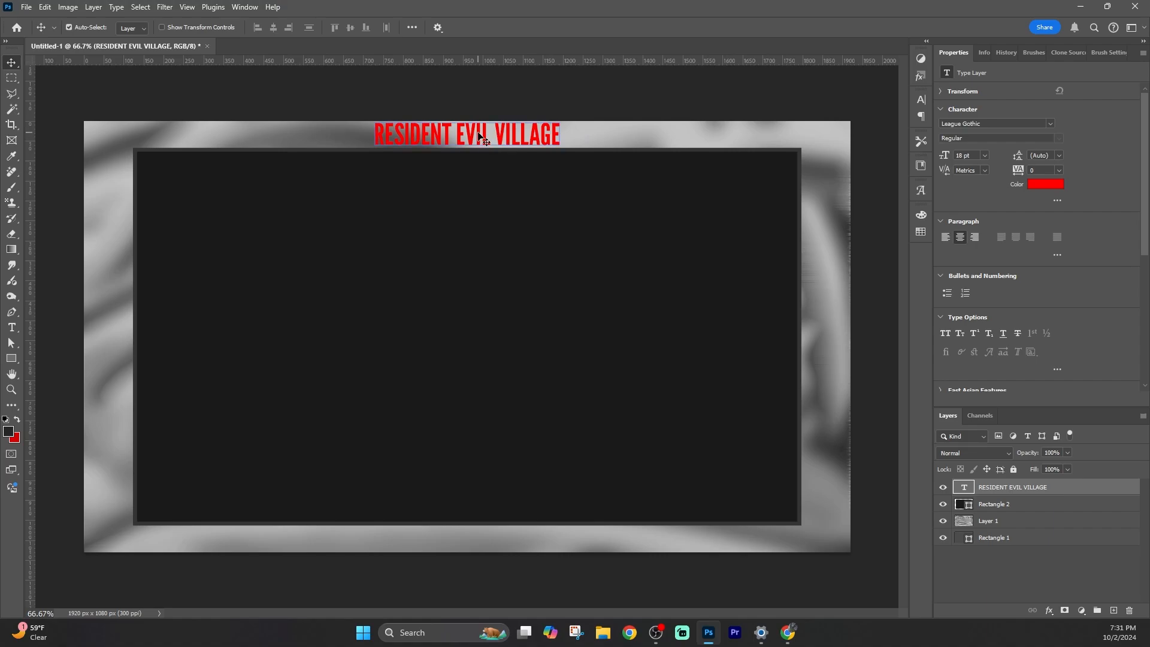
pyautogui.press('Down')
pyautogui.press('Down')
pyautogui.press('Down')
pyautogui.press('Down')
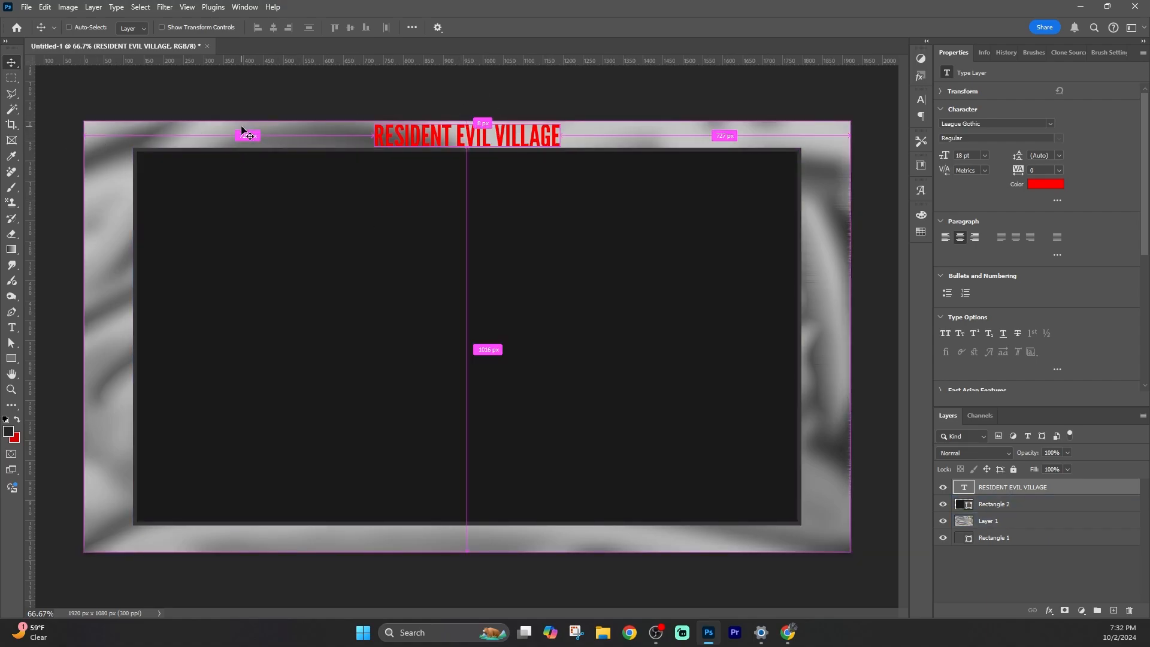
pyautogui.moveTo(1145, 192); pyautogui.dragTo(1145, 325)
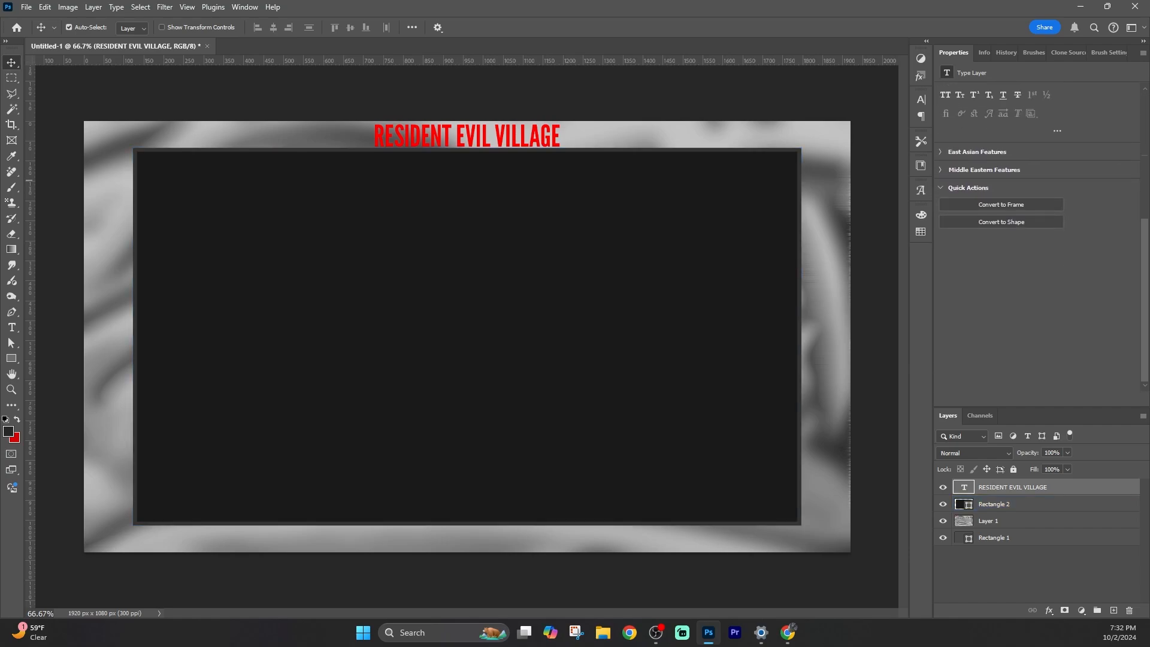
pyautogui.moveTo(468, 137); pyautogui.dragTo(479, 131)
pyautogui.hotkey('ctrl', 'z')
pyautogui.hotkey('shift', 'Up')
# Resize the dark rectangle to 1620 px wide and shift it slightly to recentre it.
pyautogui.click(320, 231)
pyautogui.moveTo(993, 106); pyautogui.dragTo(922, 98)
pyautogui.write('16')
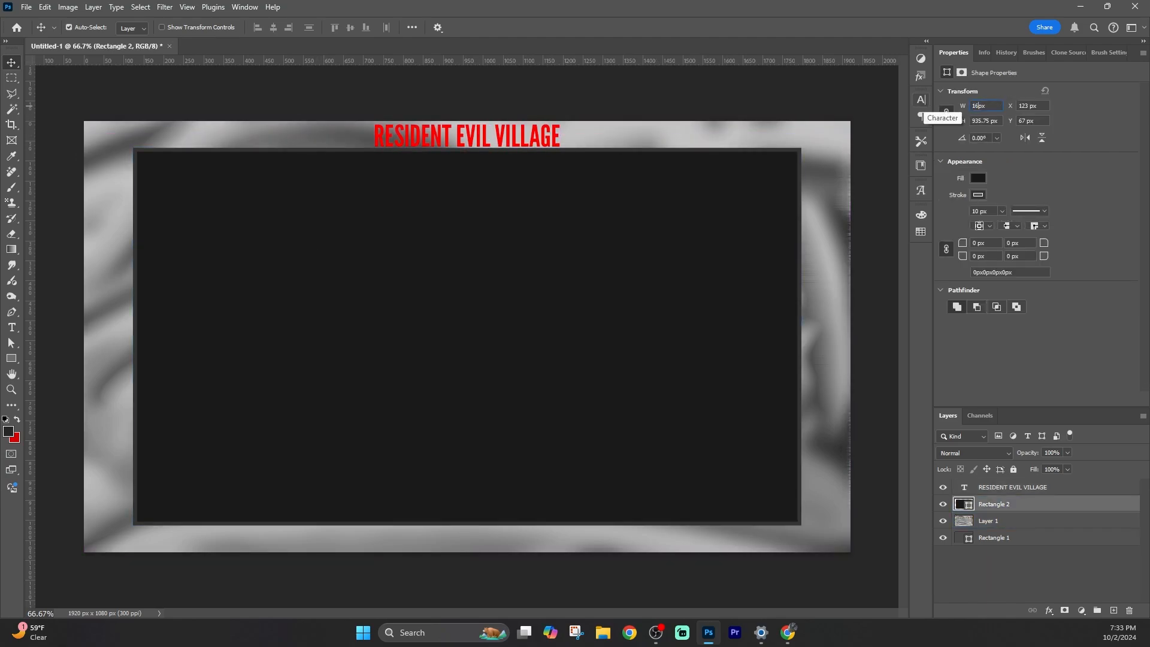
pyautogui.write('20')
pyautogui.press('Return')
pyautogui.moveTo(438, 302); pyautogui.dragTo(442, 305)
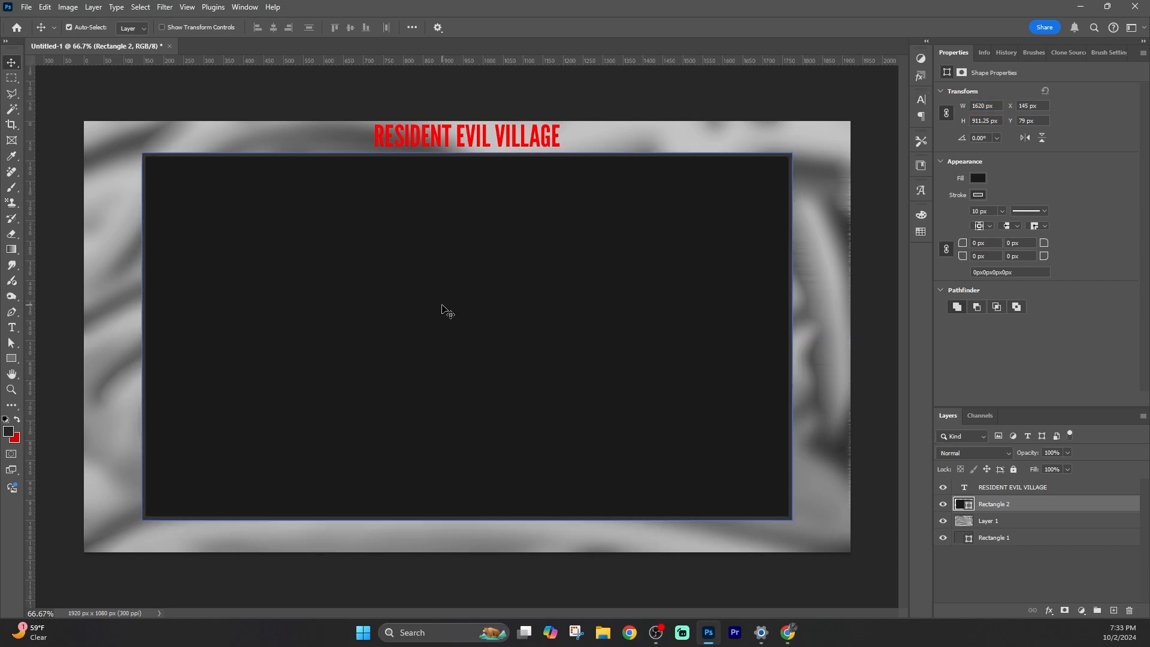
# Set the title's font size to 24 pt and move the rectangle and title slightly lower.
pyautogui.moveTo(459, 144)
pyautogui.mouseDown()
pyautogui.moveTo(500, 127)
pyautogui.moveTo(453, 150)
pyautogui.moveTo(475, 148)
pyautogui.mouseUp()
pyautogui.click(985, 156)
pyautogui.click(961, 283)
pyautogui.hotkey('ctrl', 'z')
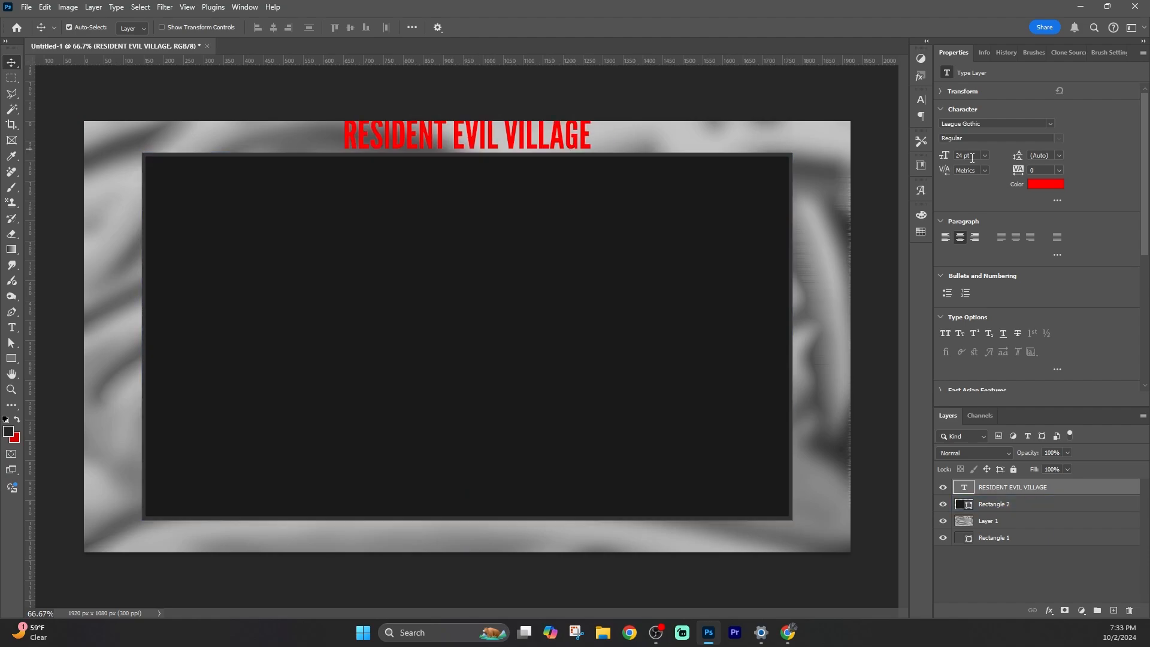
pyautogui.moveTo(471, 238); pyautogui.dragTo(471, 251)
pyautogui.moveTo(463, 146); pyautogui.dragTo(463, 156)
# Change the title text's colour to a dark red in the colour picker.
pyautogui.click(1046, 184)
pyautogui.moveTo(612, 337); pyautogui.dragTo(611, 366)
pyautogui.click(597, 288)
pyautogui.click(710, 210)
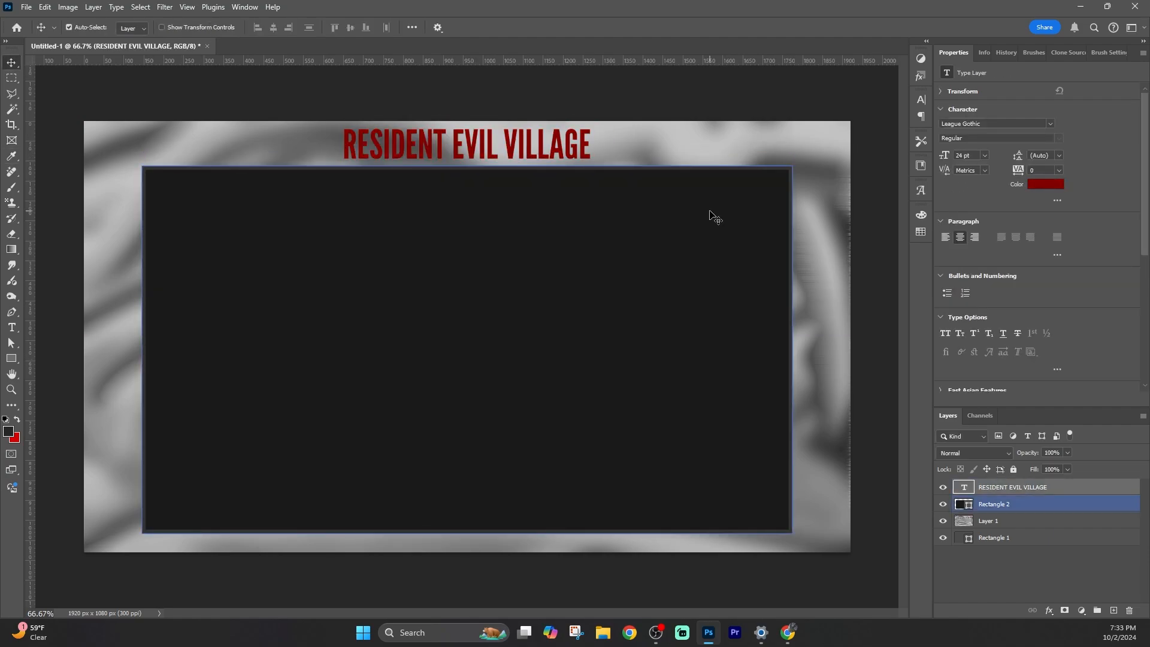